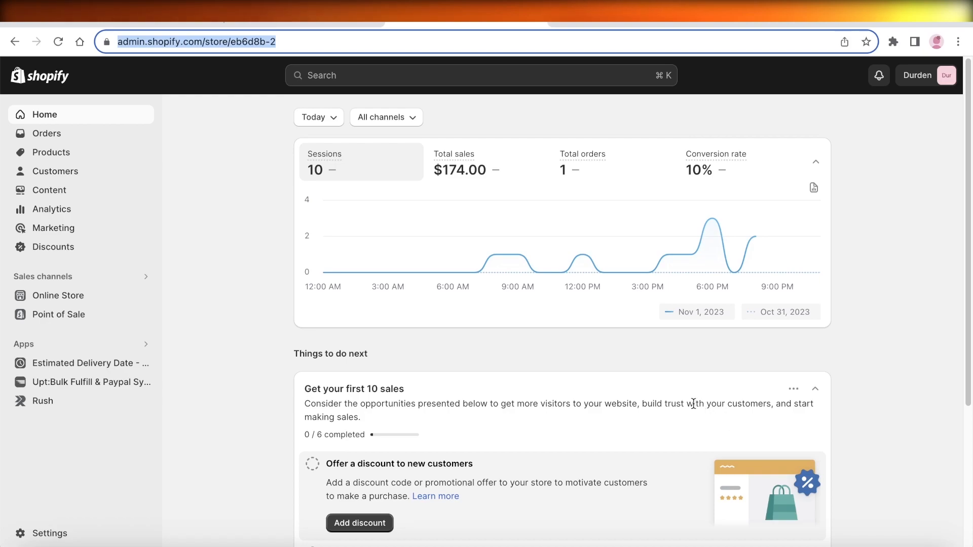
# Go to the Shopify App Store from the store's apps and sales channels settings.
pyautogui.click(871, 312)
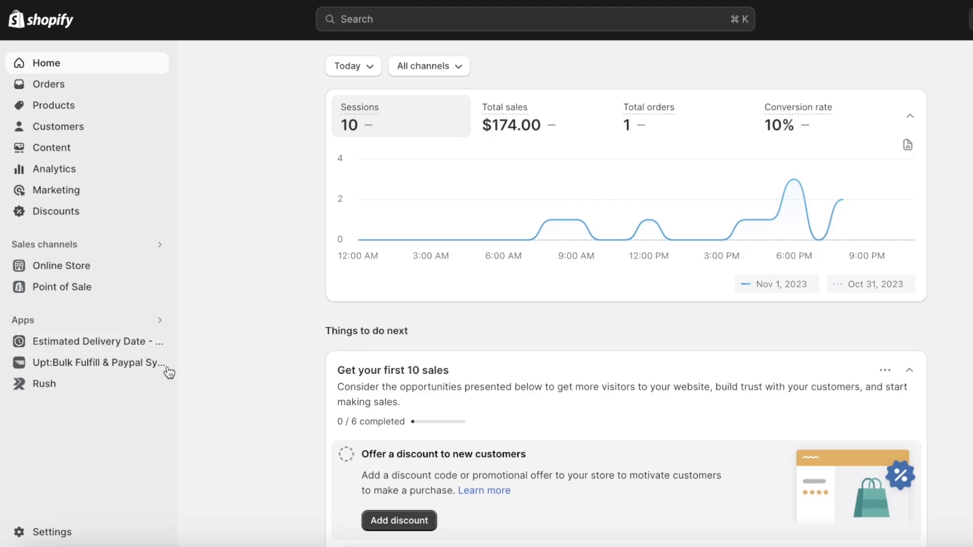
pyautogui.click(51, 532)
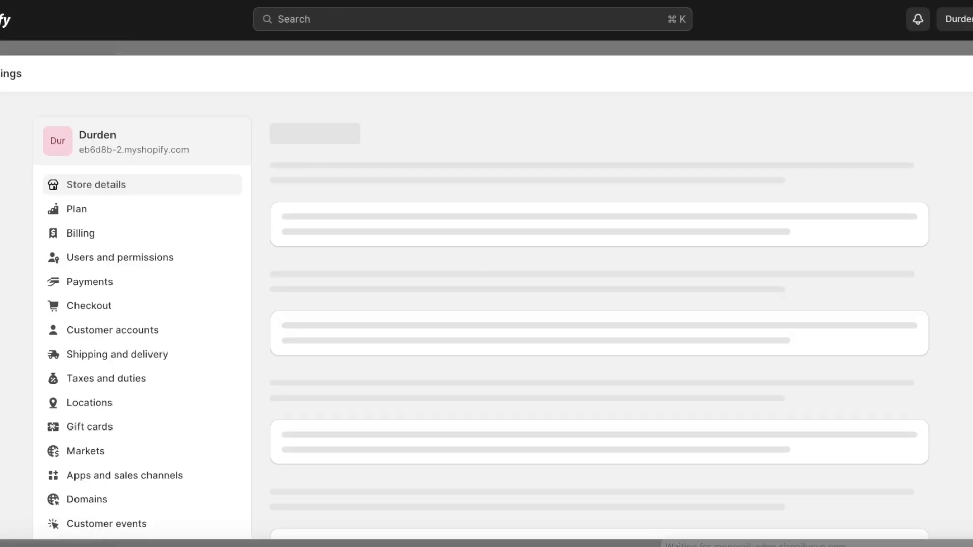
pyautogui.click(115, 471)
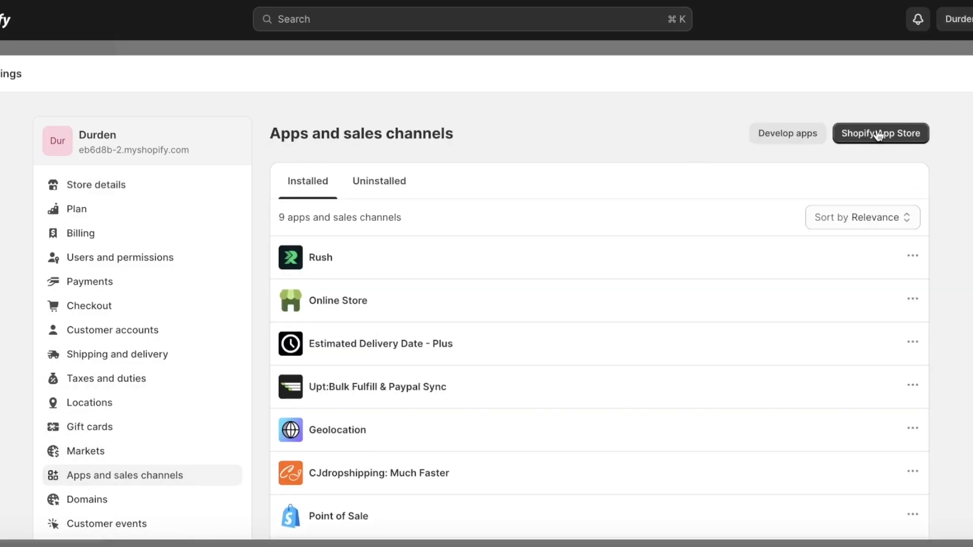
pyautogui.click(880, 133)
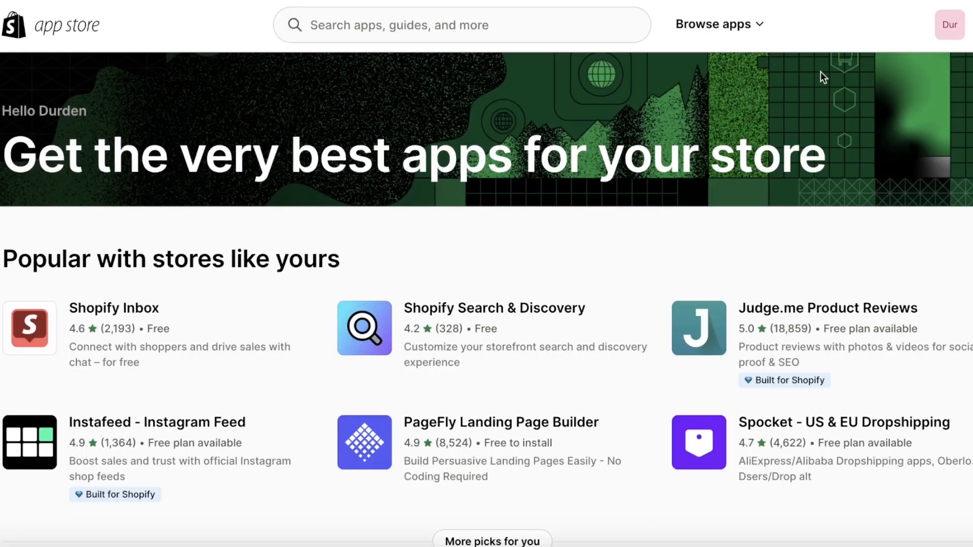
# Search the app store for "bookings" and look through the listed booking apps.
pyautogui.click(435, 29)
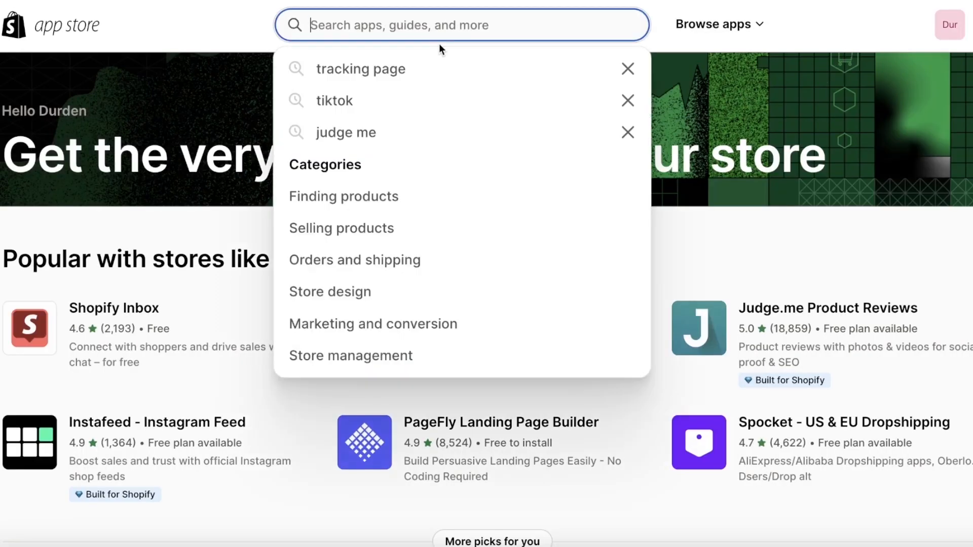
pyautogui.write('bookibf')
pyautogui.press('BackSpace')
pyautogui.press('BackSpace')
pyautogui.write('ngs')
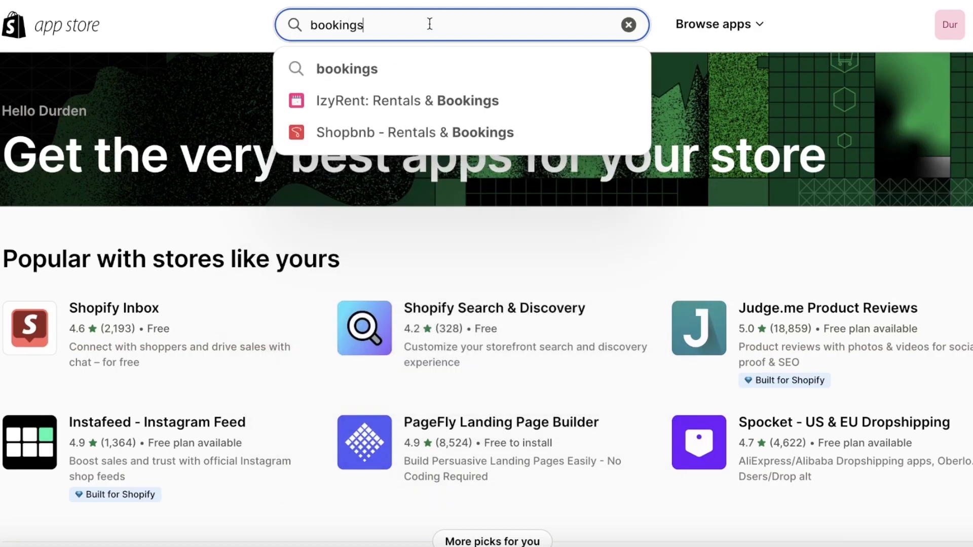
pyautogui.press('Return')
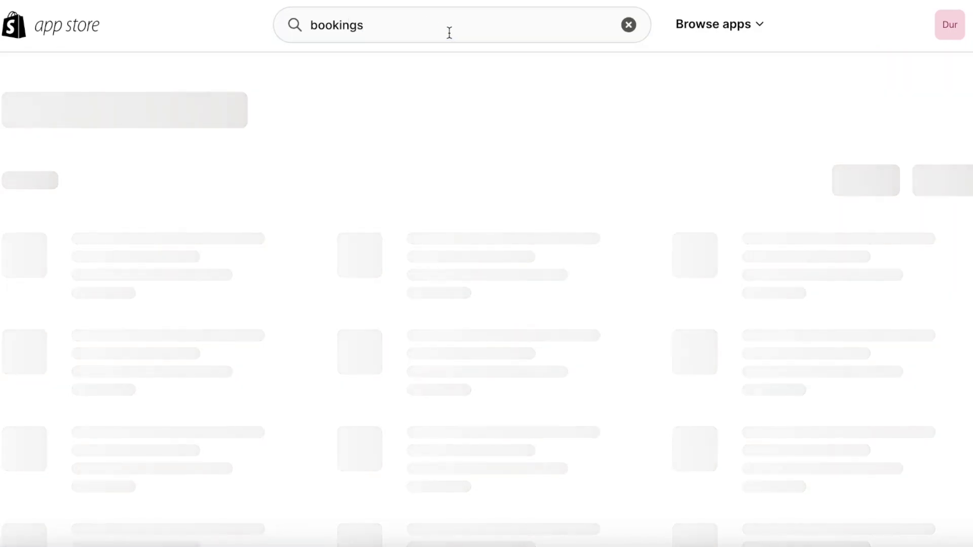
pyautogui.scroll(-2, 166, 257)
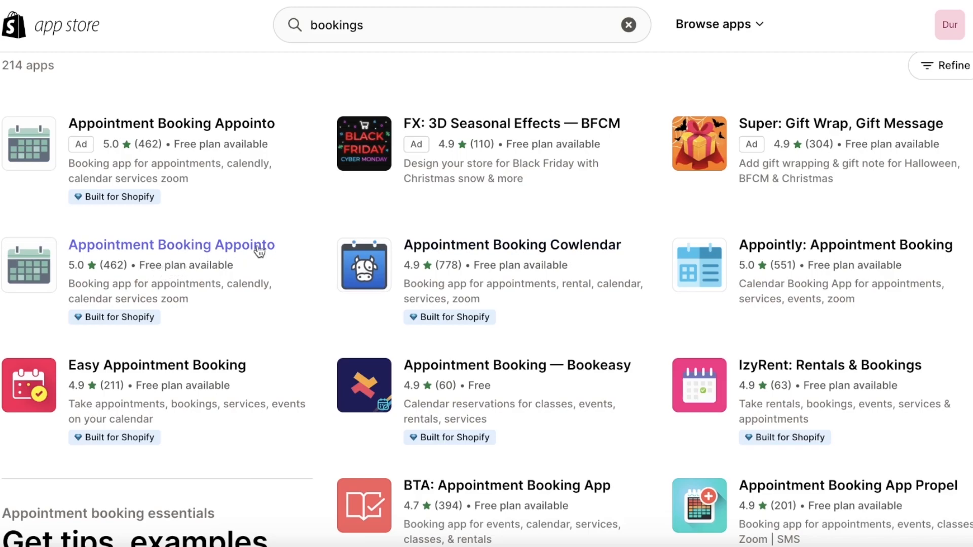
pyautogui.scroll(-5, 439, 193)
pyautogui.scroll(7, 556, 183)
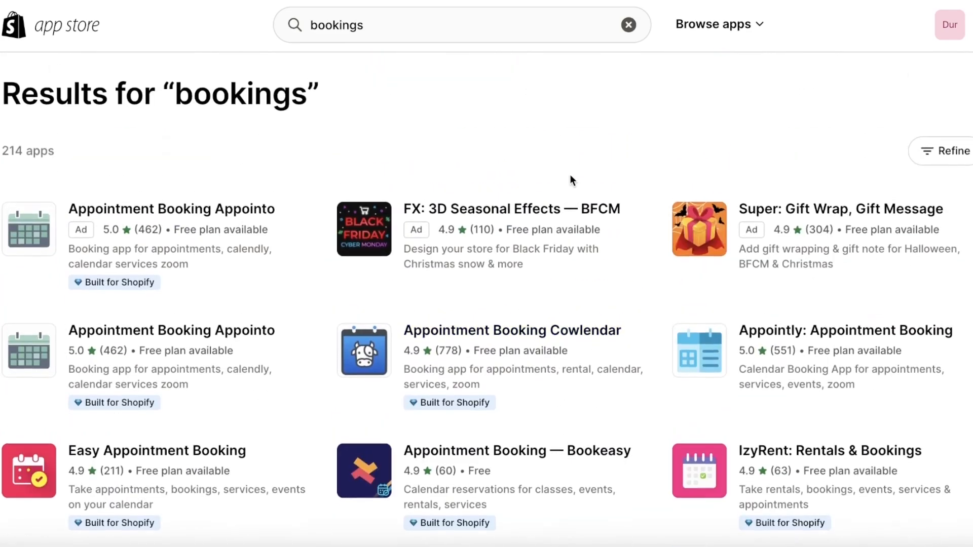
pyautogui.scroll(-12, 571, 182)
pyautogui.scroll(10, 571, 183)
# Search the app store for "calendly" and look over the results.
pyautogui.doubleClick(342, 16)
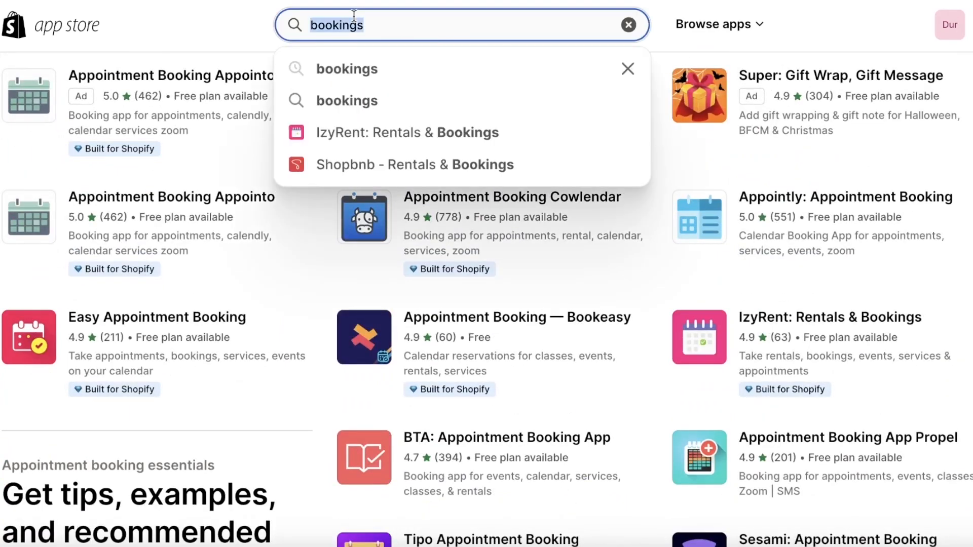
pyautogui.write('calendly')
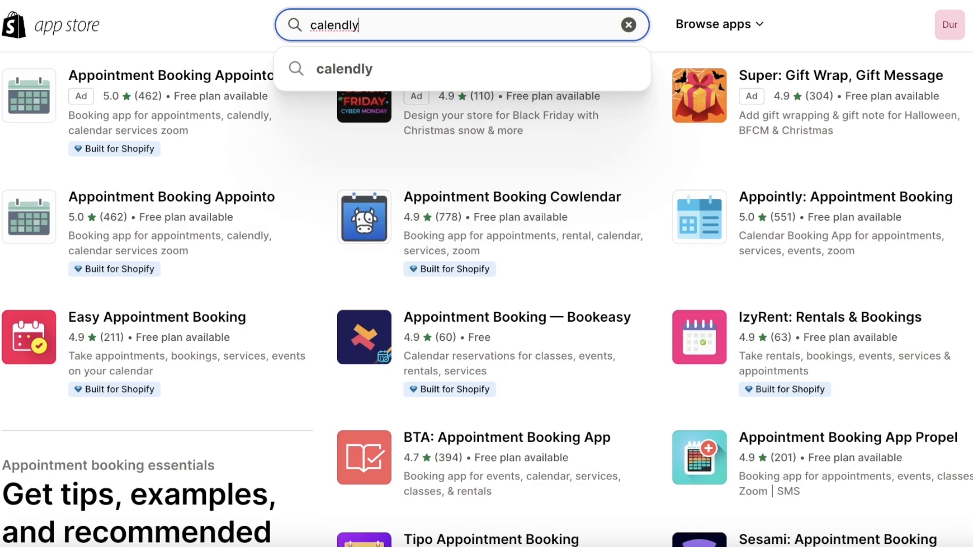
pyautogui.press('Return')
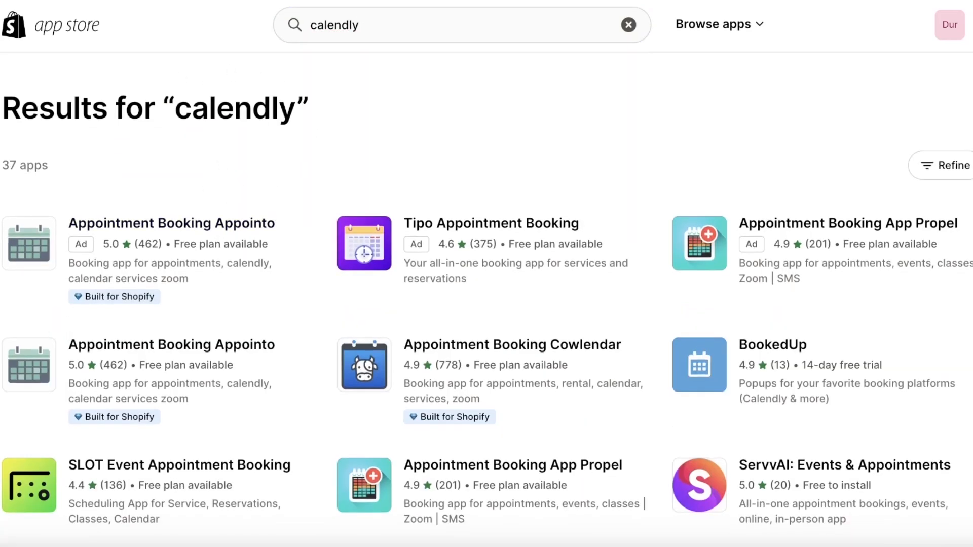
pyautogui.scroll(-3, 817, 252)
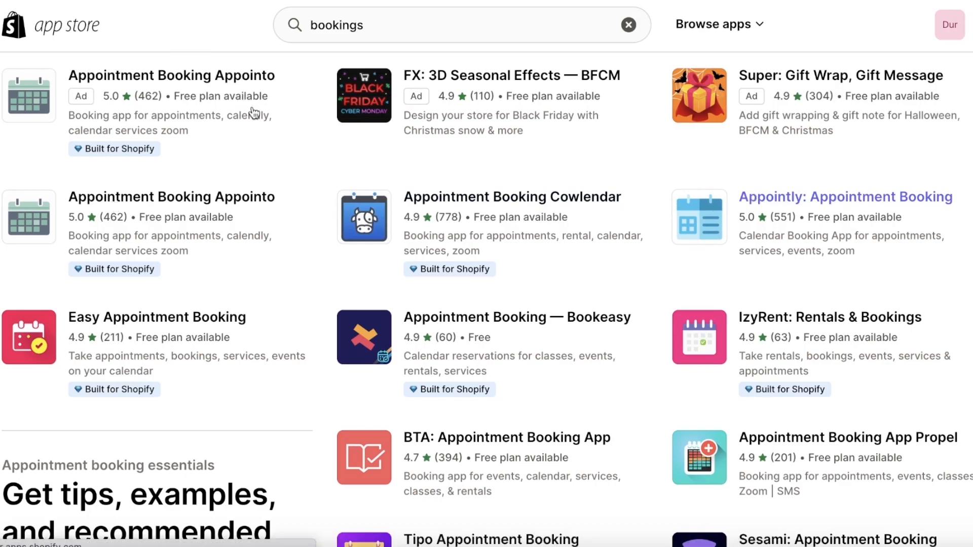
# Review the pricing plans of Appointly: Appointment Booking, and return to the bookings results.
pyautogui.scroll(-15, 252, 134)
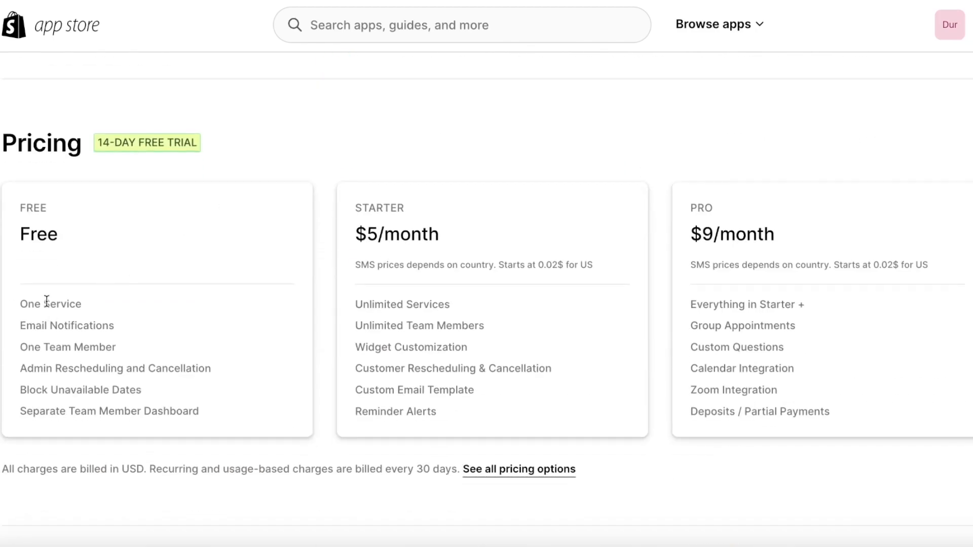
pyautogui.scroll(1, 206, 290)
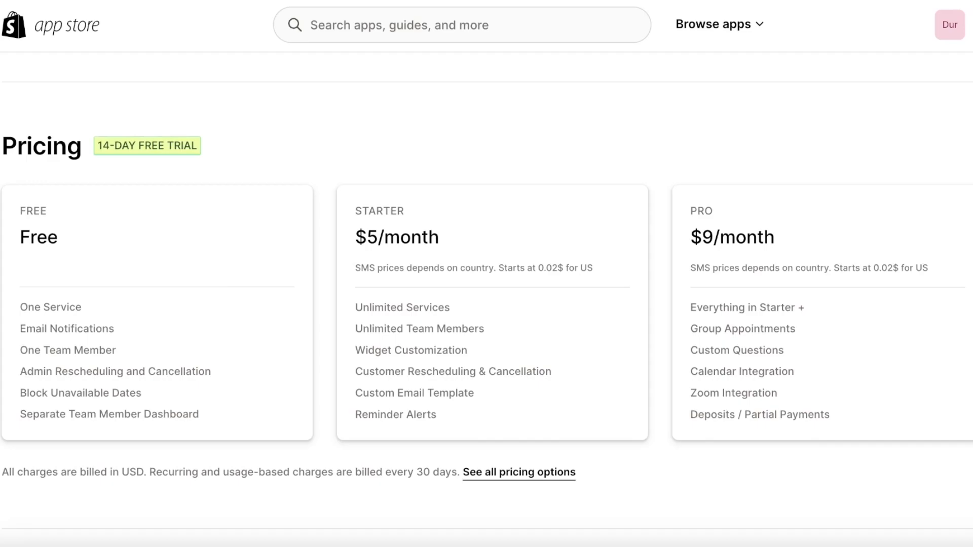
pyautogui.hotkey('alt', 'Left')
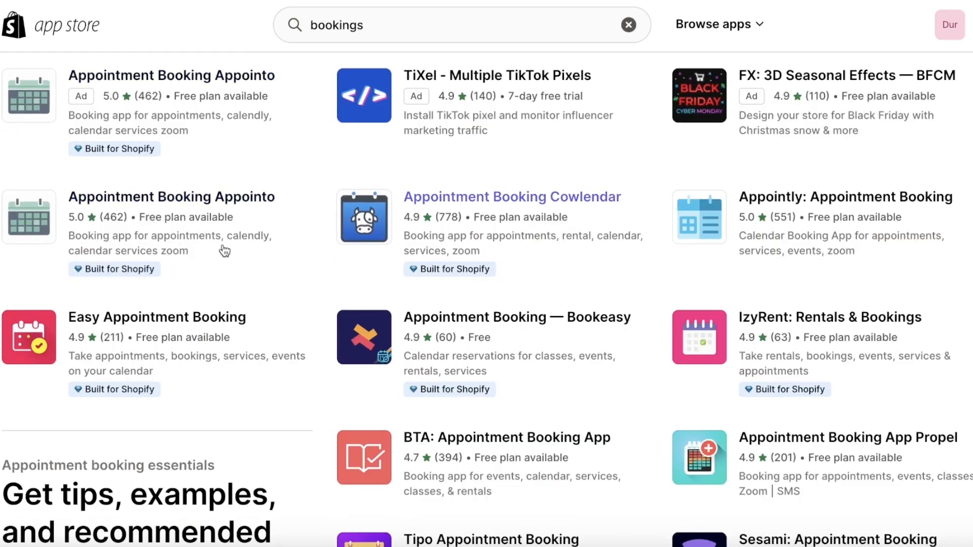
# Open the Appointment Booking Cowlendar listing and review its pricing plans.
pyautogui.click(364, 230)
pyautogui.scroll(-5, 376, 248)
pyautogui.scroll(5, 376, 247)
pyautogui.scroll(-15, 376, 248)
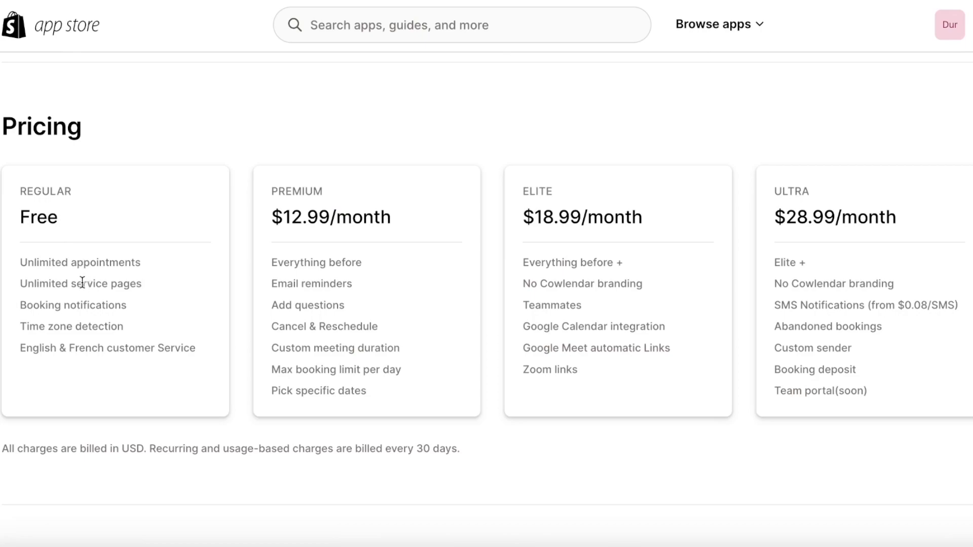
pyautogui.scroll(1, 84, 282)
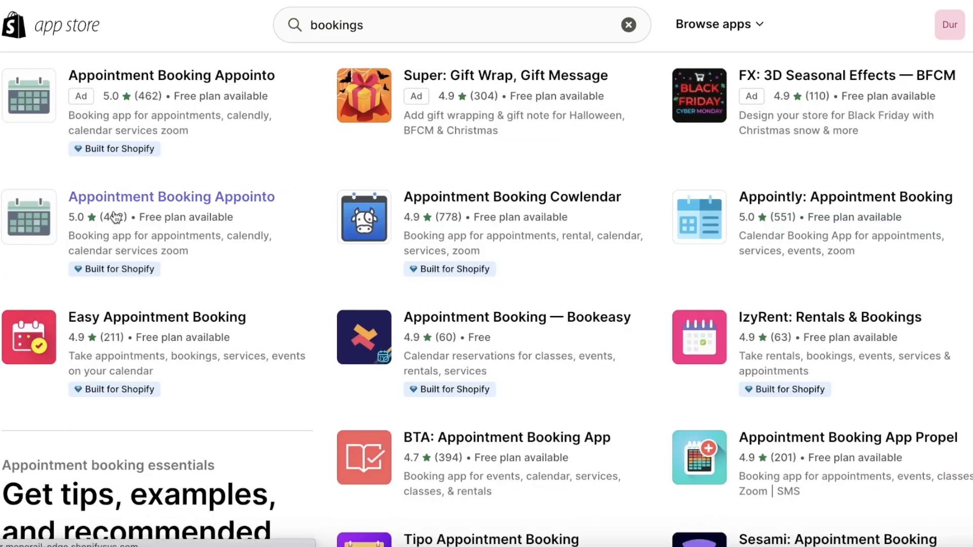
# Open the Appointment Booking Appointo listing and review its pricing plans.
pyautogui.click(102, 252)
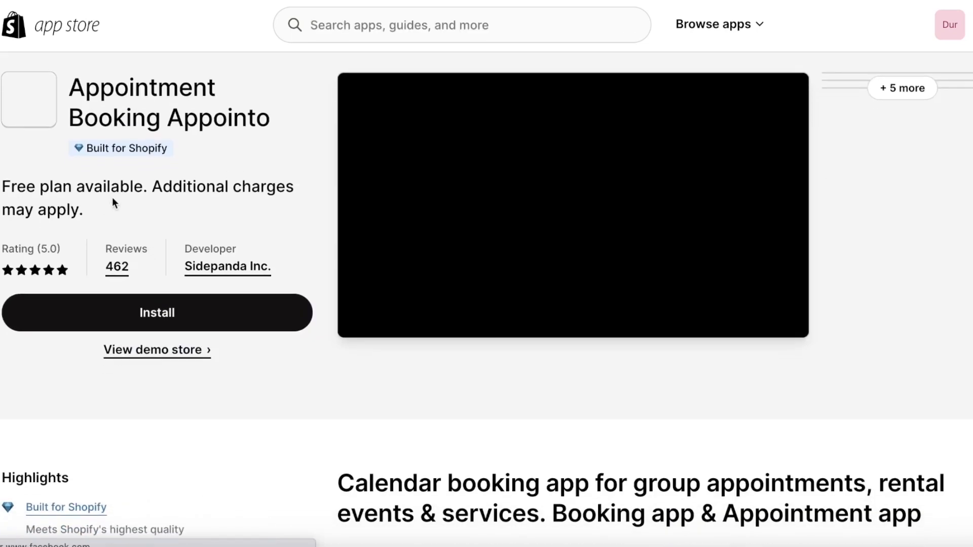
pyautogui.scroll(-1, 111, 197)
pyautogui.scroll(-15, 111, 203)
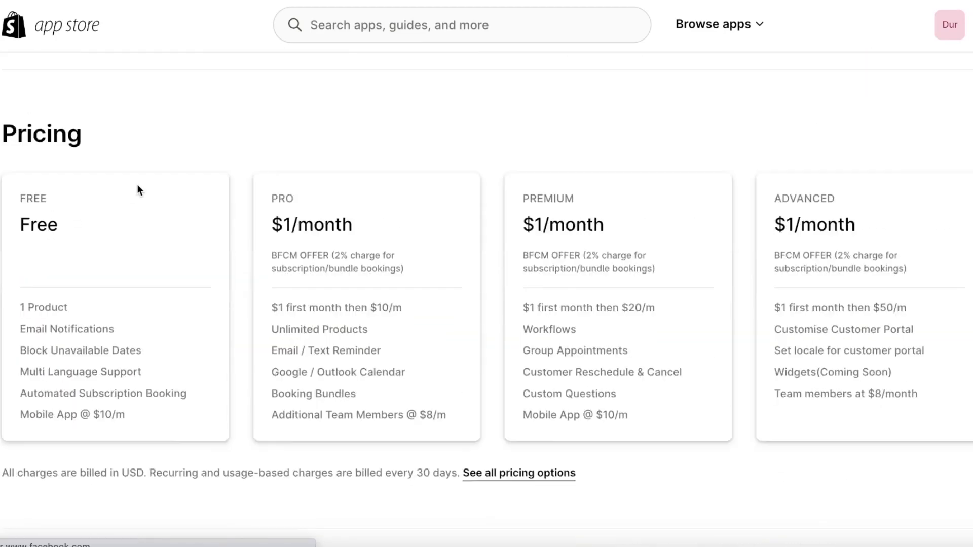
pyautogui.scroll(1, 71, 185)
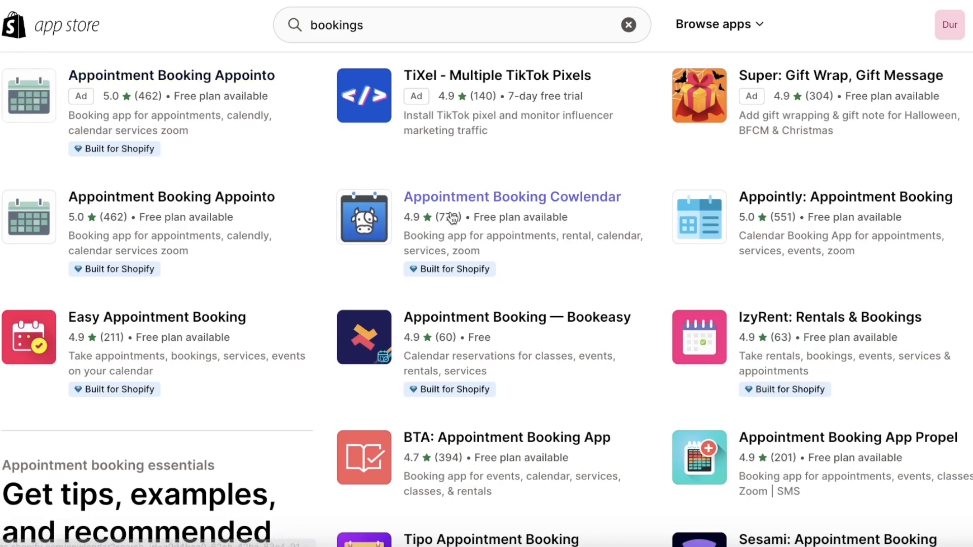
# Open the Appointment Booking — Bookeasy listing and examine its price, highlights and feature descriptions.
pyautogui.click(396, 328)
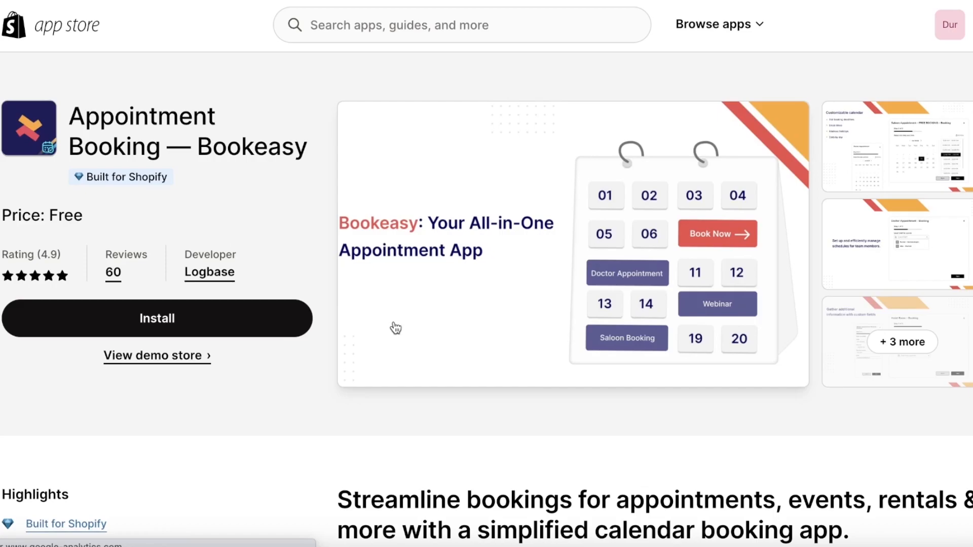
pyautogui.scroll(-15, 332, 253)
pyautogui.scroll(15, 335, 229)
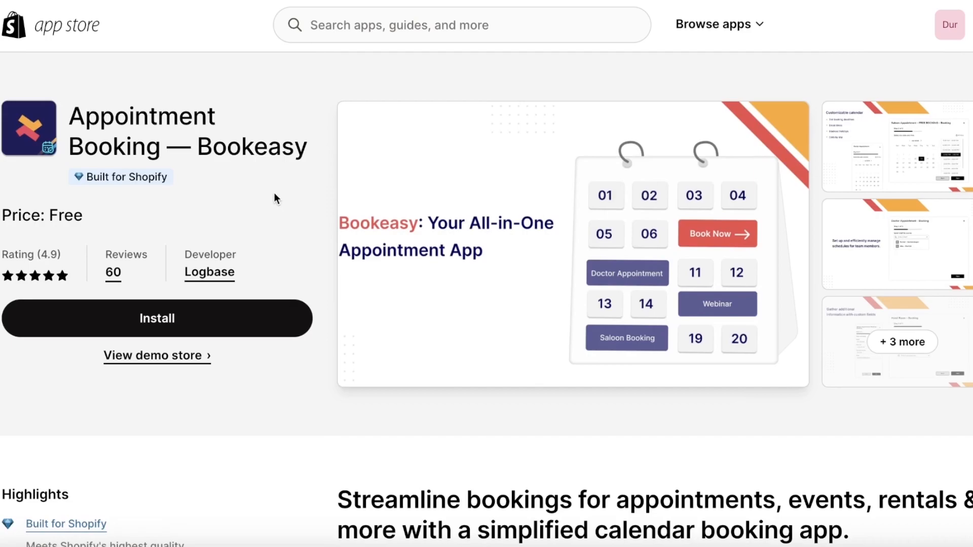
pyautogui.scroll(-20, 275, 197)
pyautogui.scroll(-3, 284, 193)
pyautogui.scroll(7, 165, 212)
pyautogui.scroll(20, 169, 218)
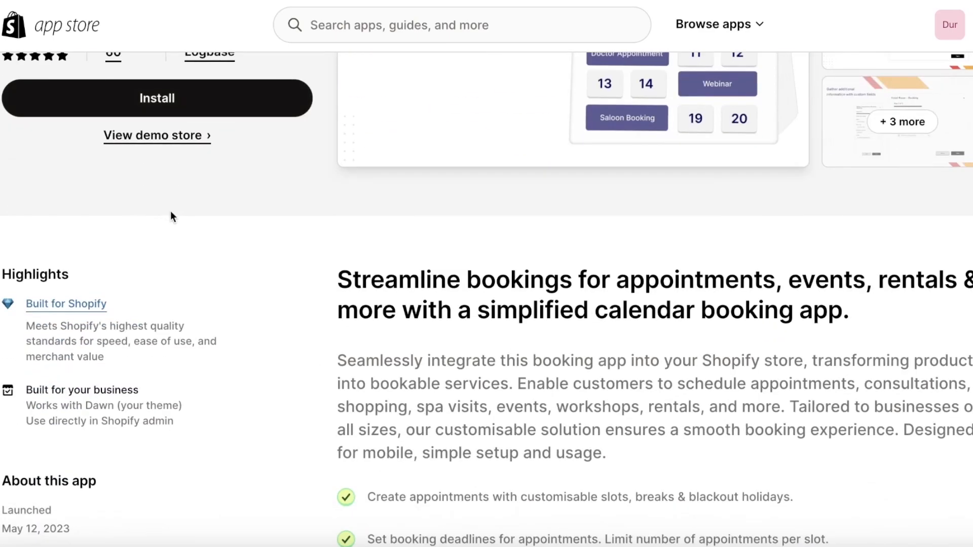
pyautogui.scroll(-4, 192, 218)
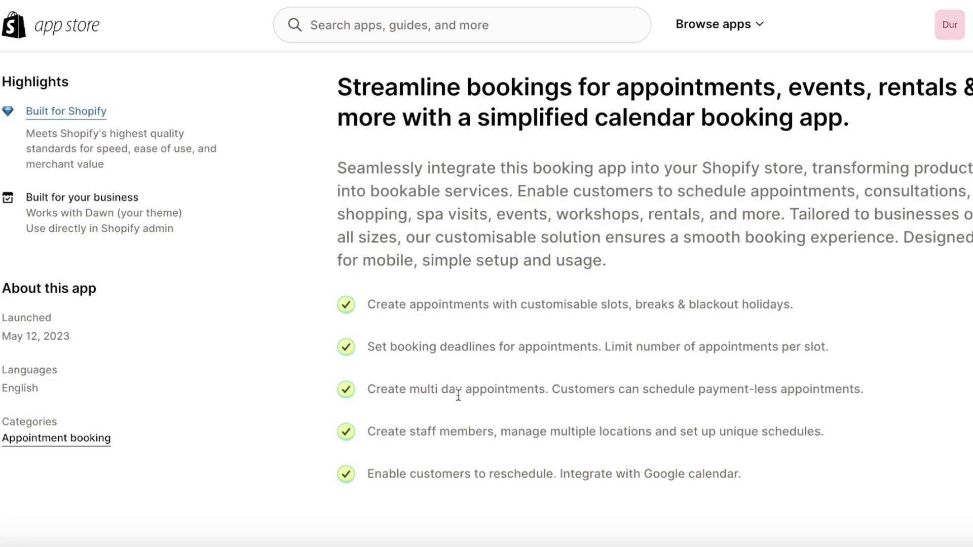
pyautogui.scroll(8, 423, 368)
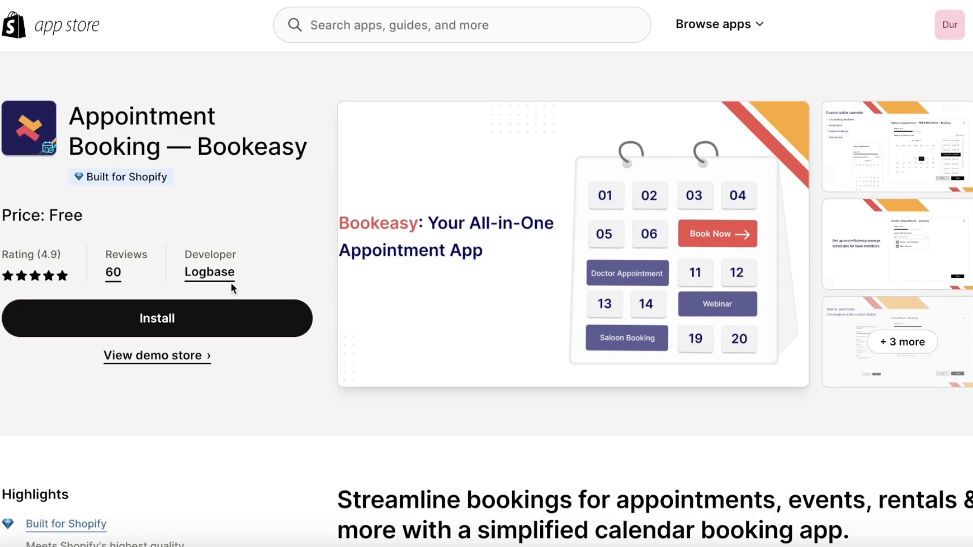
# Install the Bookeasy app on the store and pin it among the admin's apps.
pyautogui.click(217, 306)
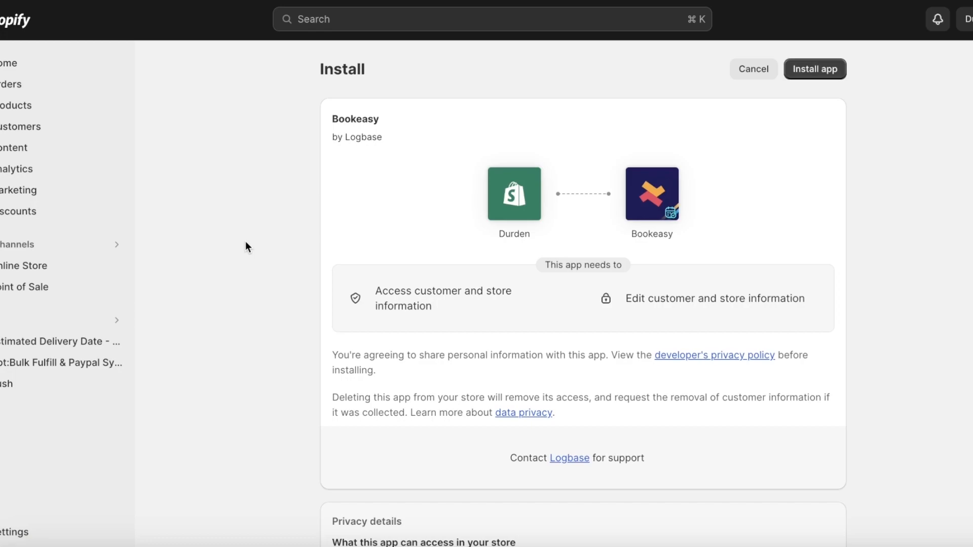
pyautogui.click(802, 70)
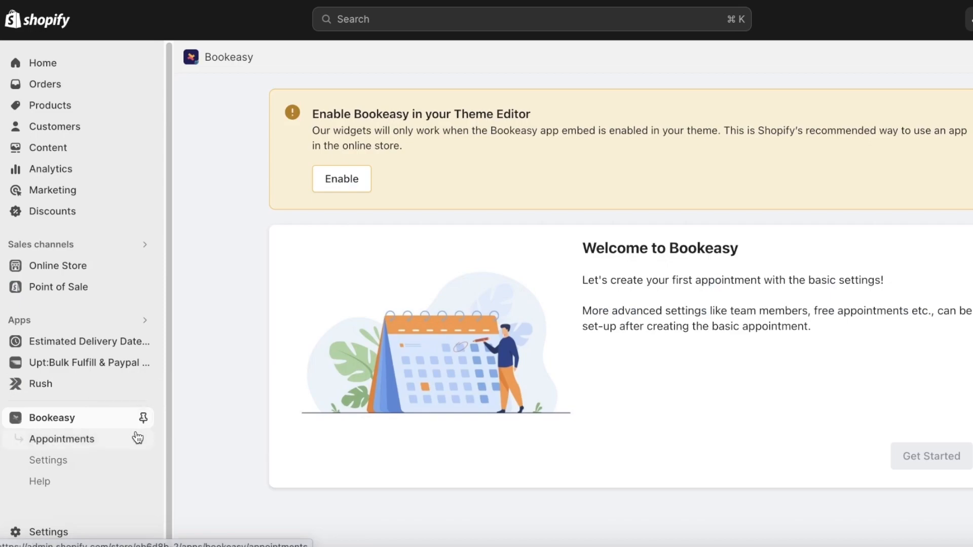
pyautogui.click(144, 421)
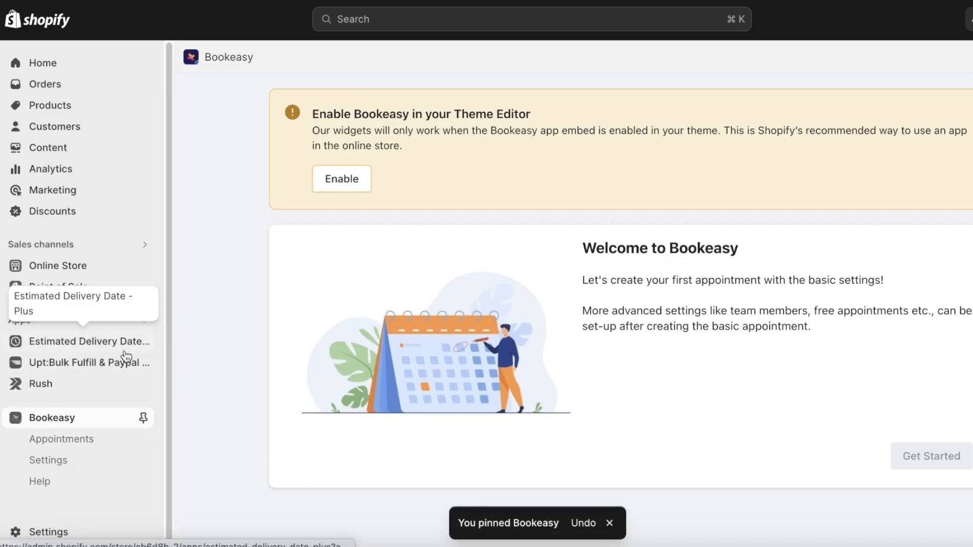
pyautogui.click(140, 426)
pyautogui.click(124, 413)
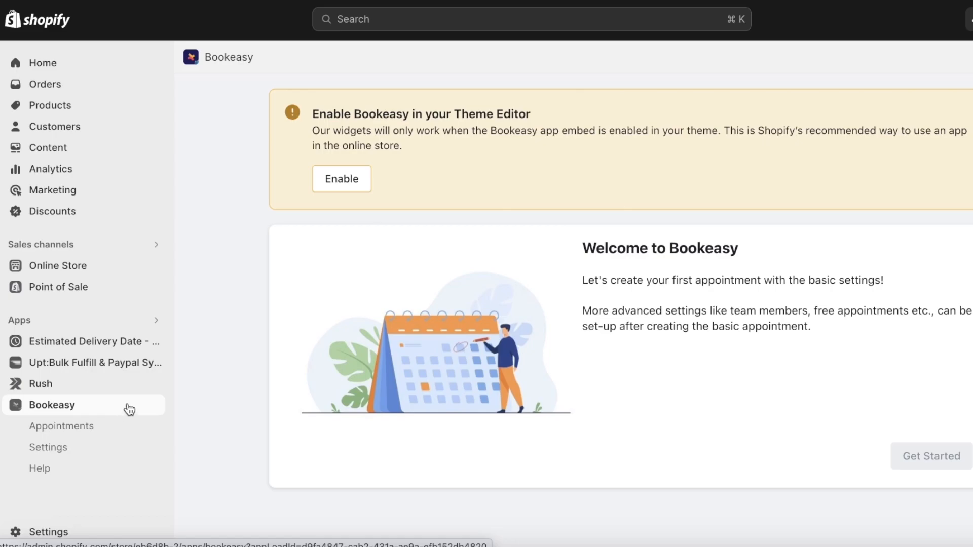
# Enable the Bookeasy app embed in the Dawn theme, save the theme, and return to Bookeasy to dismiss its instructions.
pyautogui.click(364, 178)
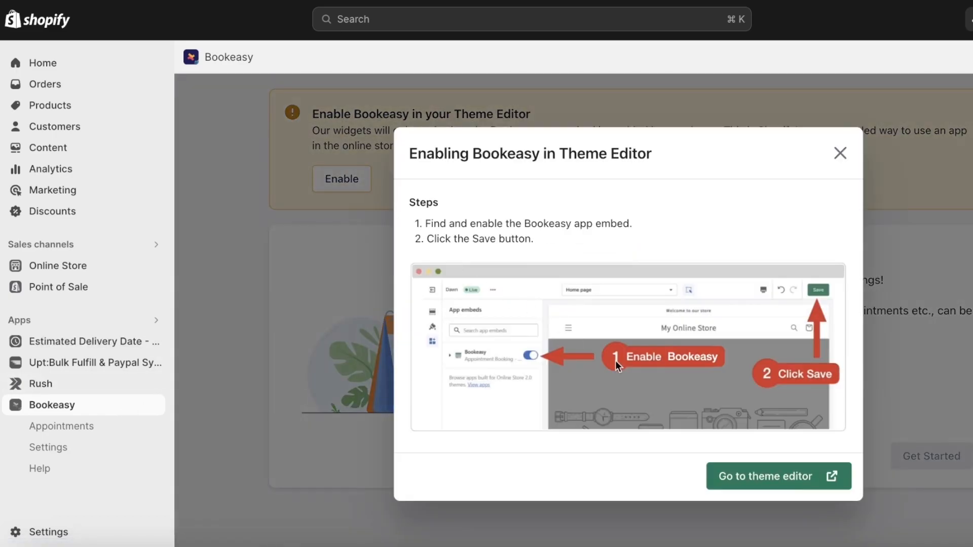
pyautogui.click(806, 480)
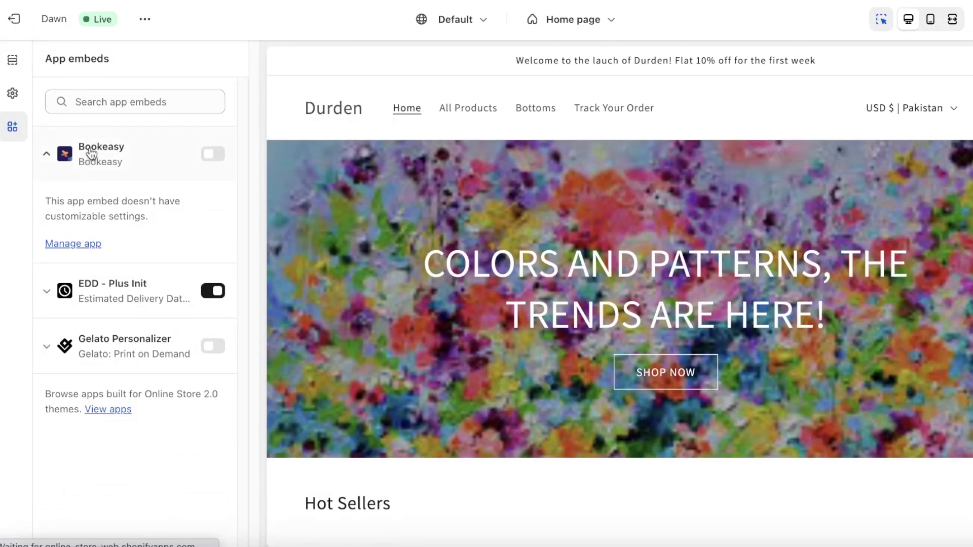
pyautogui.click(211, 154)
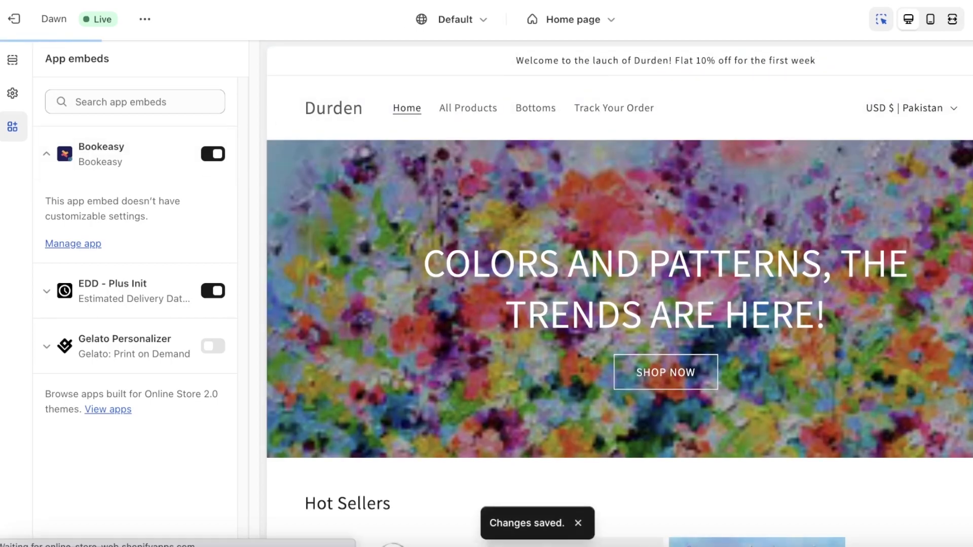
pyautogui.hotkey('ctrl', 'shift', 'Tab')
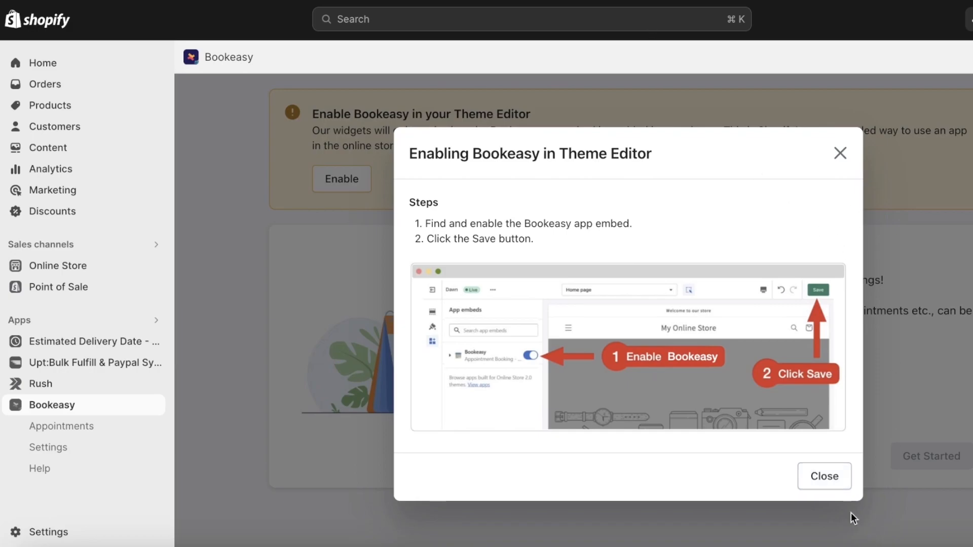
pyautogui.click(824, 477)
# Start the Bookeasy setup, keep the time zone United States - America/New_York, and check which products are available to link.
pyautogui.click(752, 296)
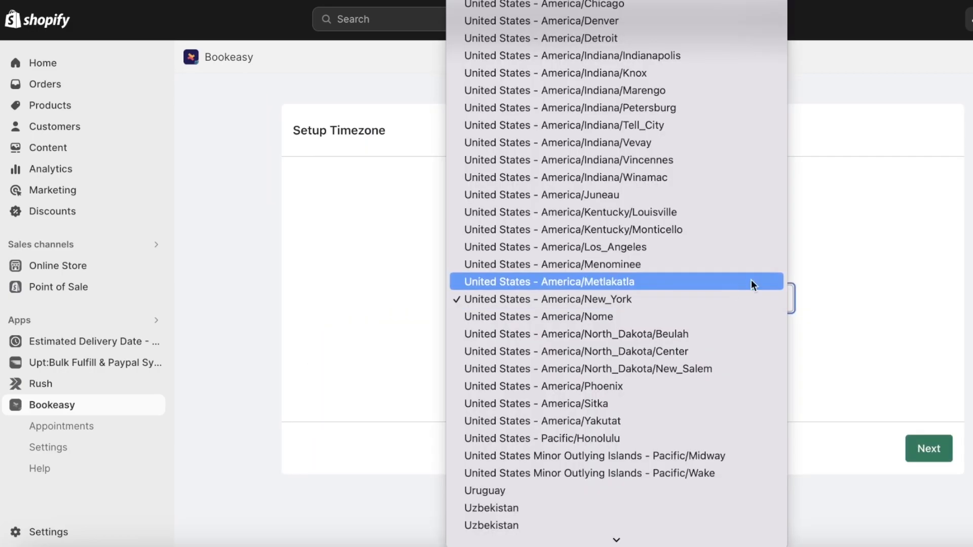
pyautogui.click(900, 244)
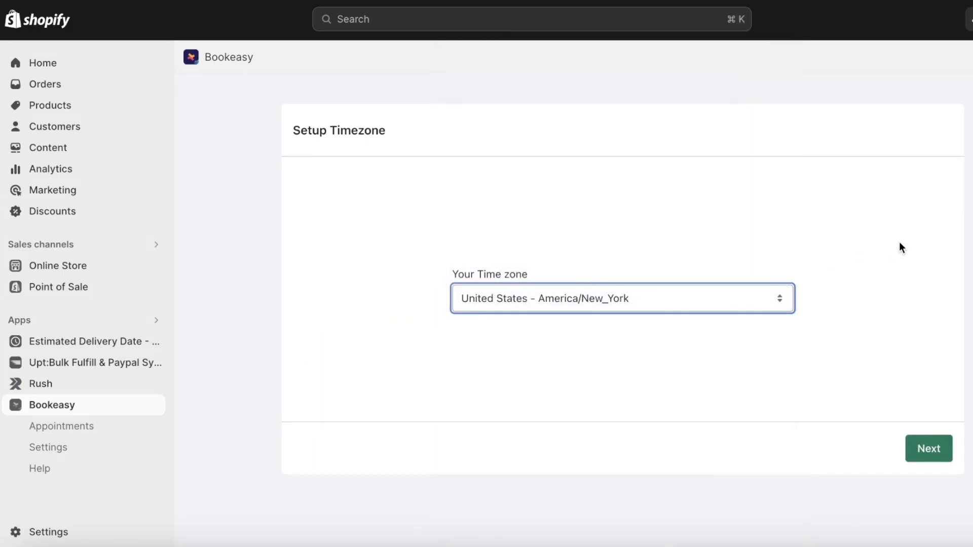
pyautogui.press('XF86AudioMute')
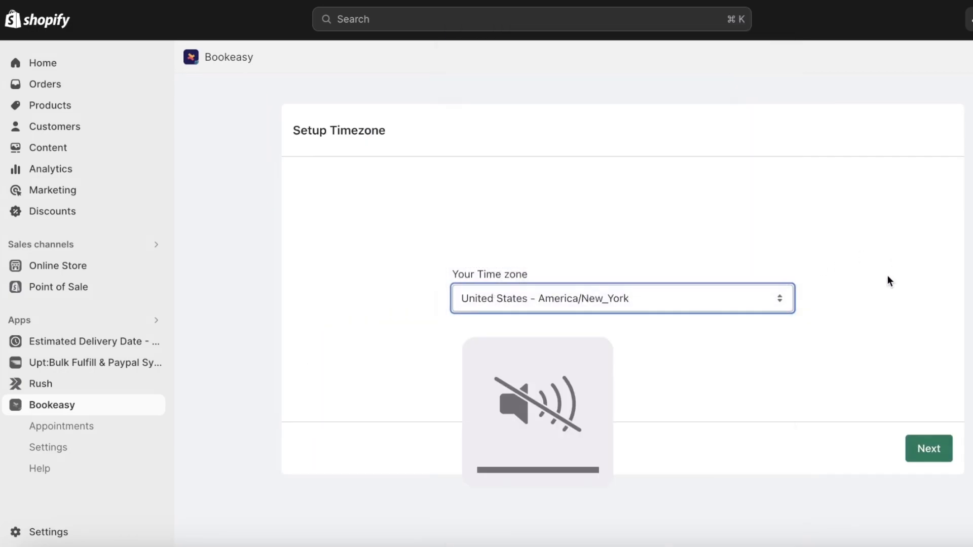
pyautogui.click(932, 439)
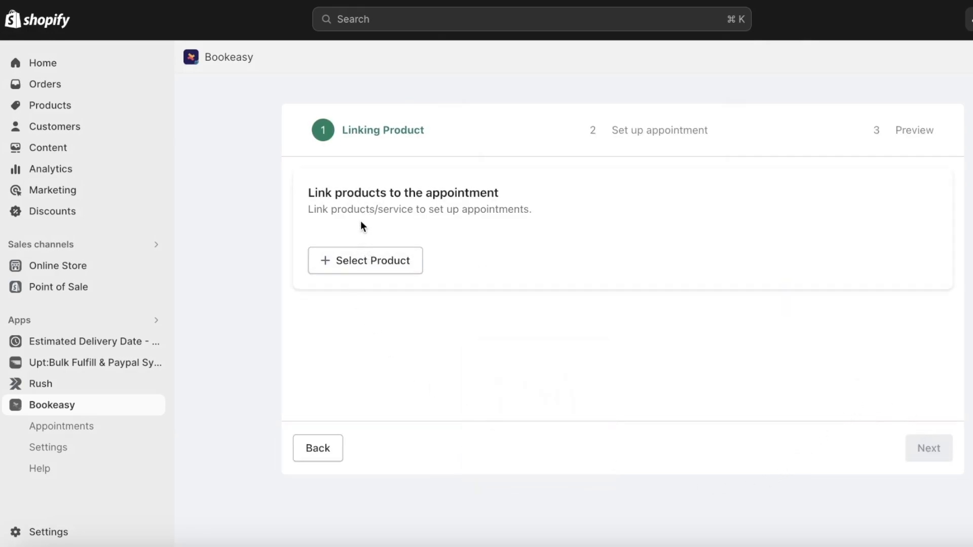
pyautogui.click(411, 265)
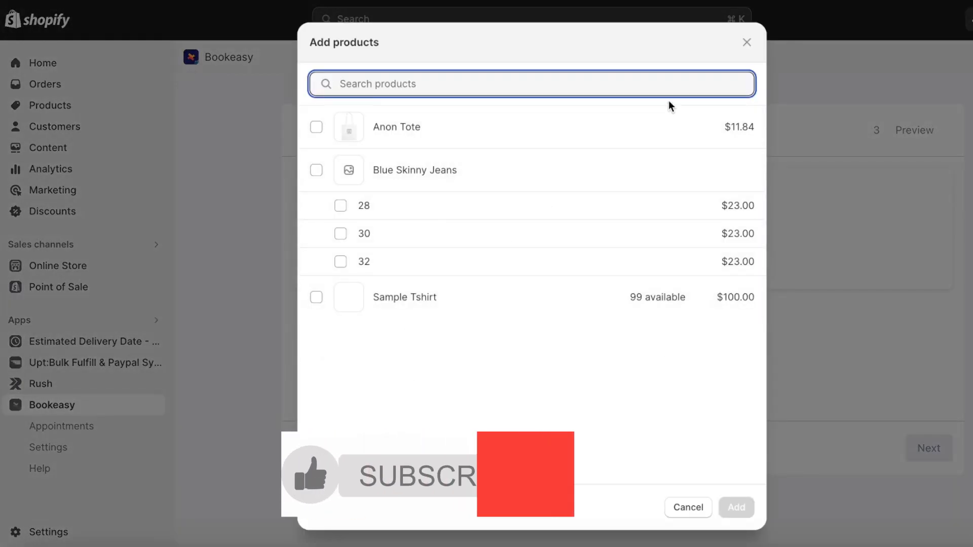
pyautogui.click(744, 44)
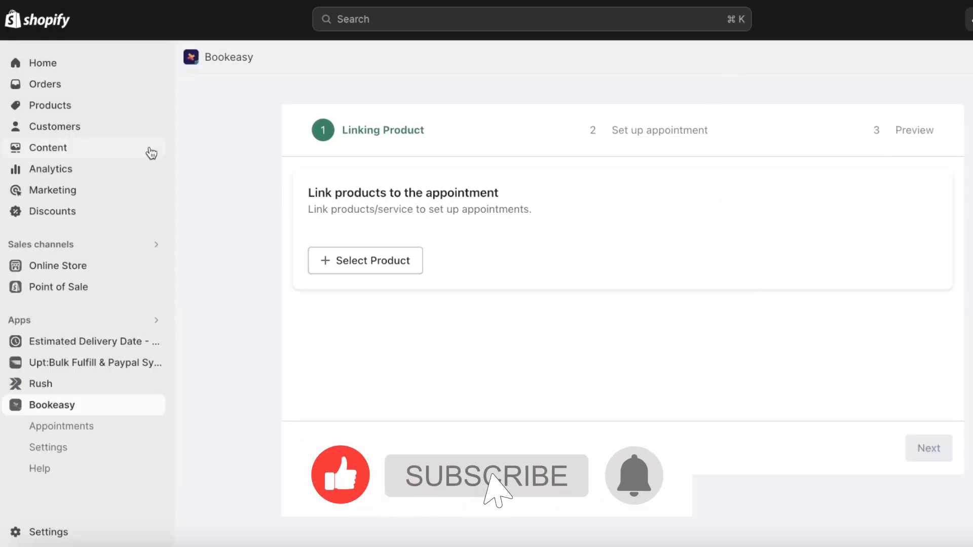
# Start a new store product titled "Life Coaching" and set its price to $100.
pyautogui.click(77, 112)
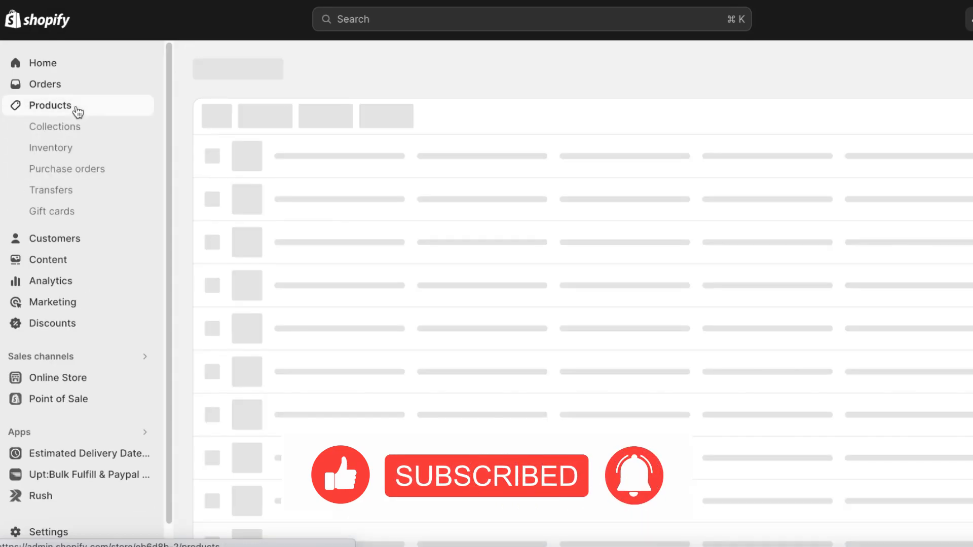
pyautogui.click(972, 68)
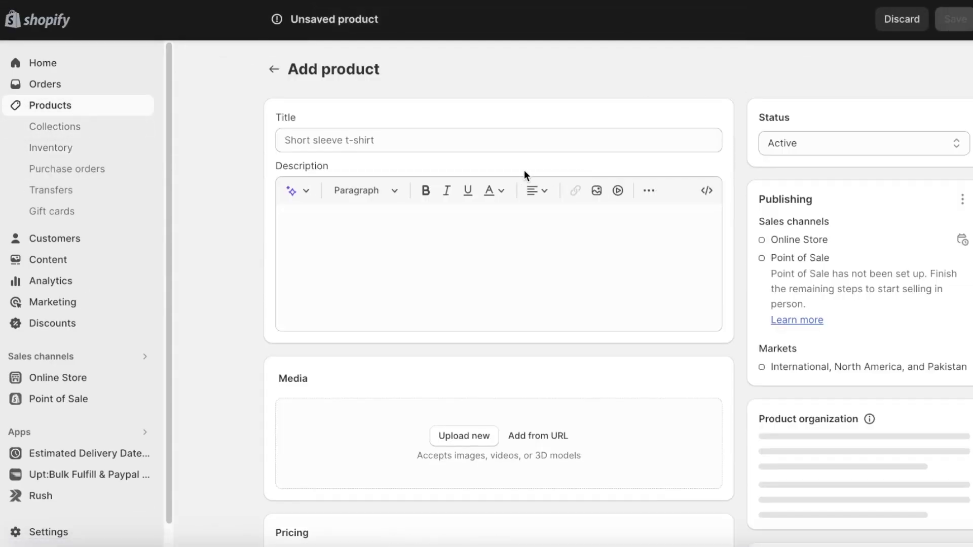
pyautogui.click(517, 140)
pyautogui.write('L')
pyautogui.press('BackSpace')
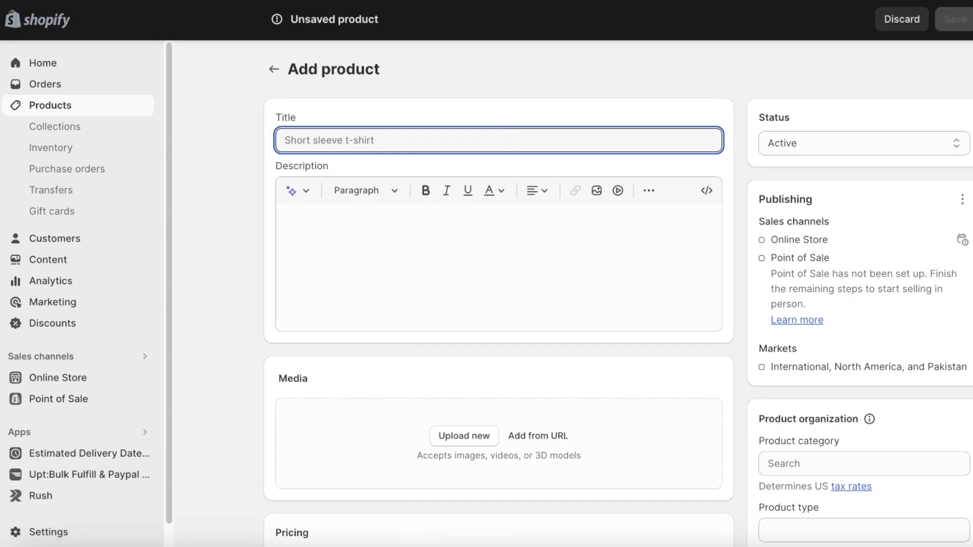
pyautogui.write('Life Coaching')
pyautogui.scroll(-10, 523, 111)
pyautogui.scroll(3, 347, 124)
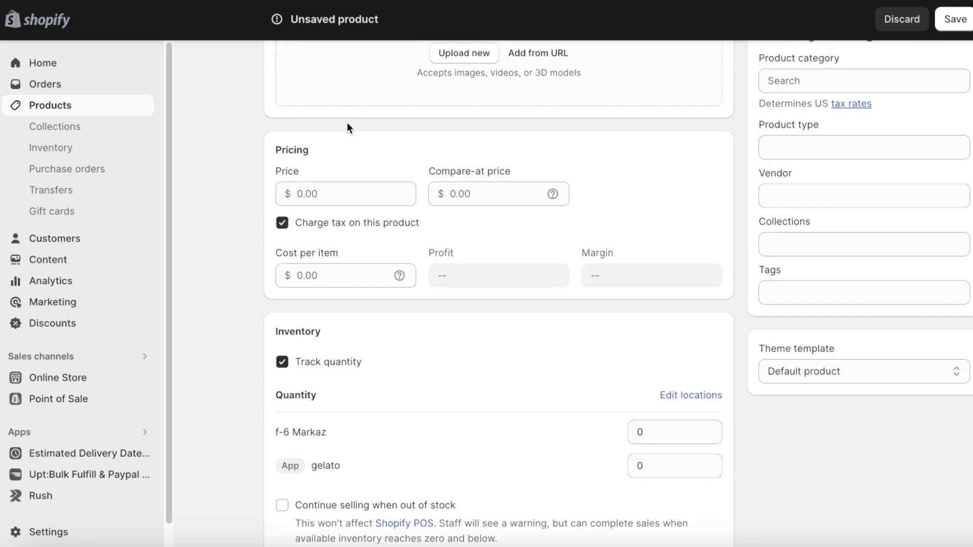
pyautogui.click(353, 187)
pyautogui.write('100')
# Turn off the product's quantity tracking and physical-product option, enter 123 as its SKU, and save it.
pyautogui.scroll(-4, 447, 161)
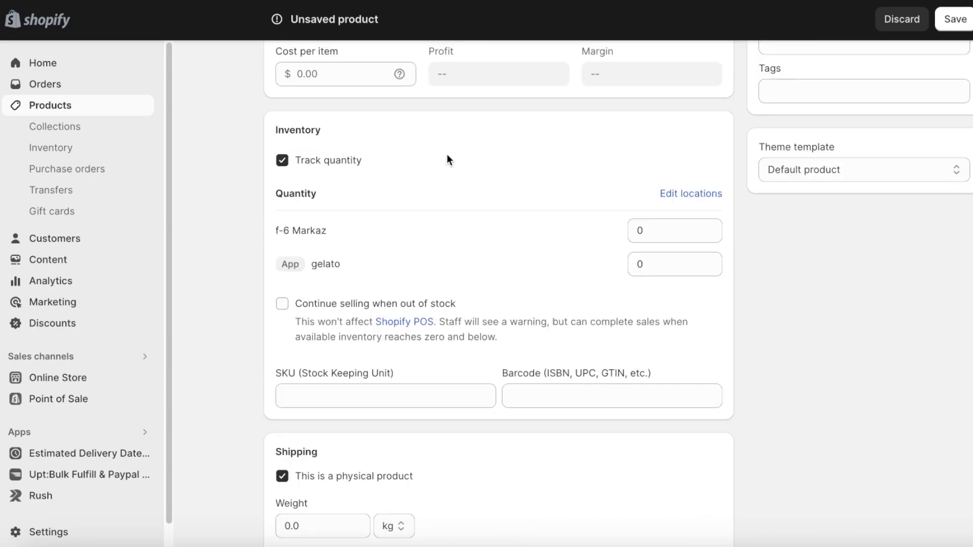
pyautogui.click(354, 161)
pyautogui.scroll(-3, 310, 294)
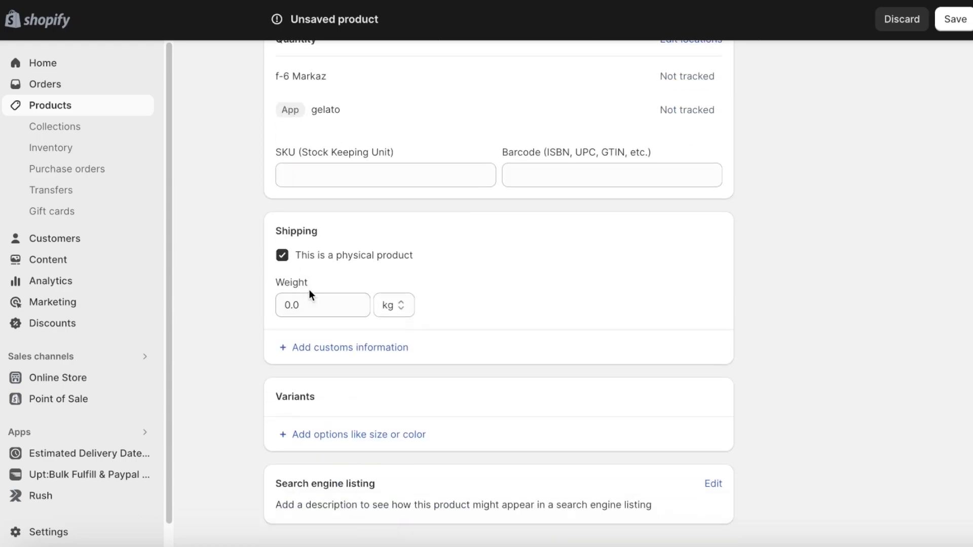
pyautogui.click(307, 269)
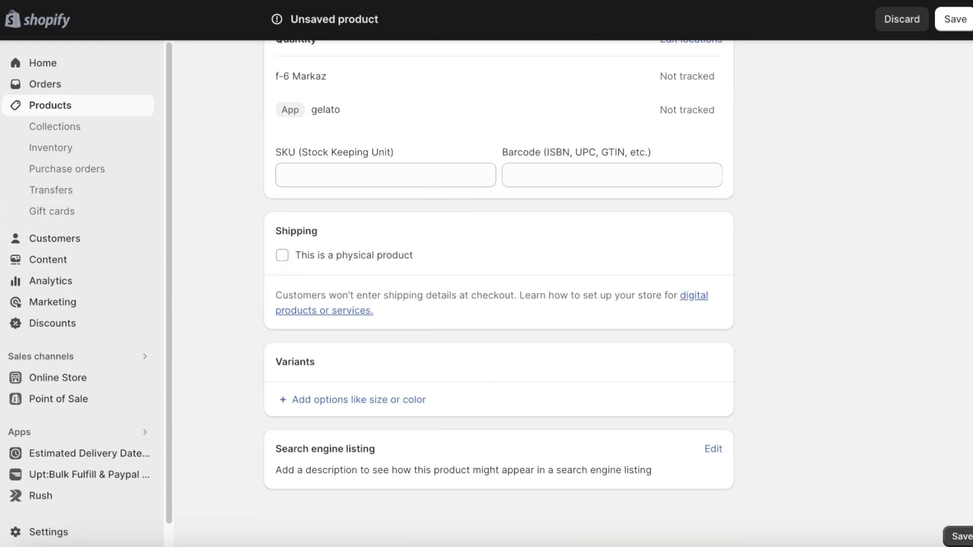
pyautogui.click(958, 536)
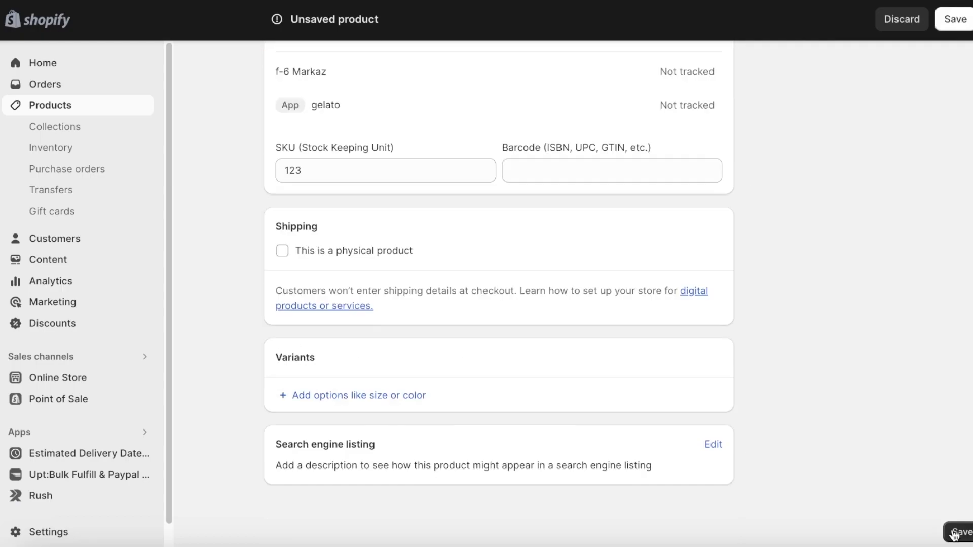
pyautogui.click(956, 534)
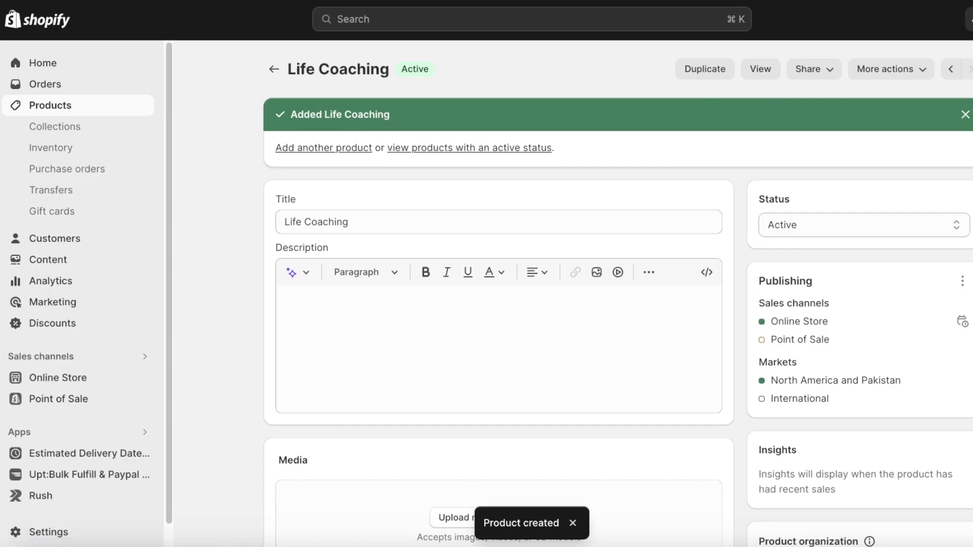
# Return to Bookeasy, accept the America/New_York time zone, and link the Life Coaching product to the appointment.
pyautogui.scroll(-1, 25, 431)
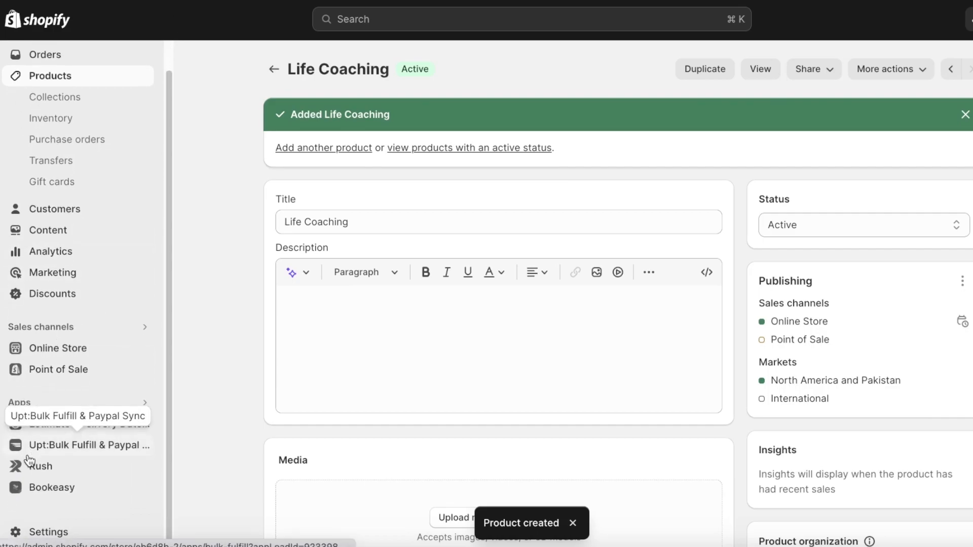
pyautogui.click(34, 495)
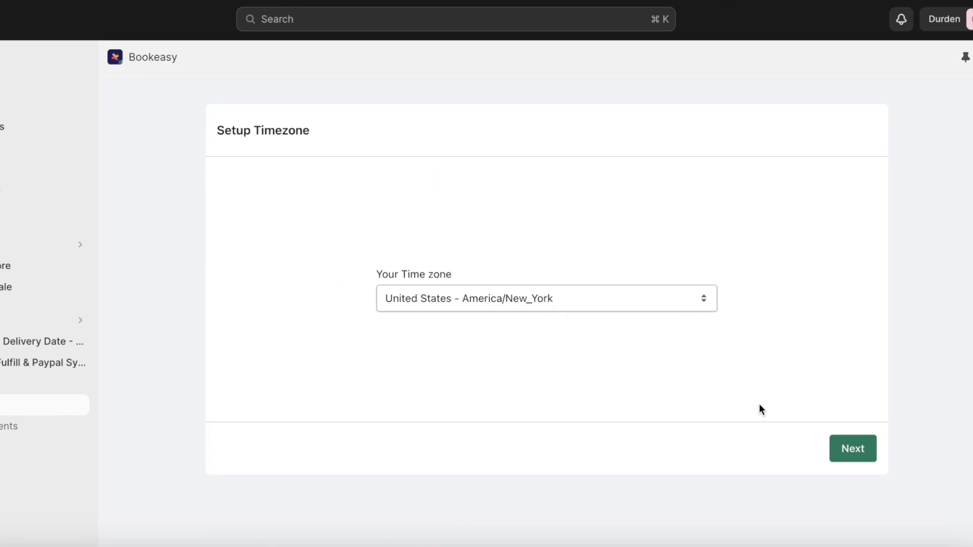
pyautogui.click(843, 446)
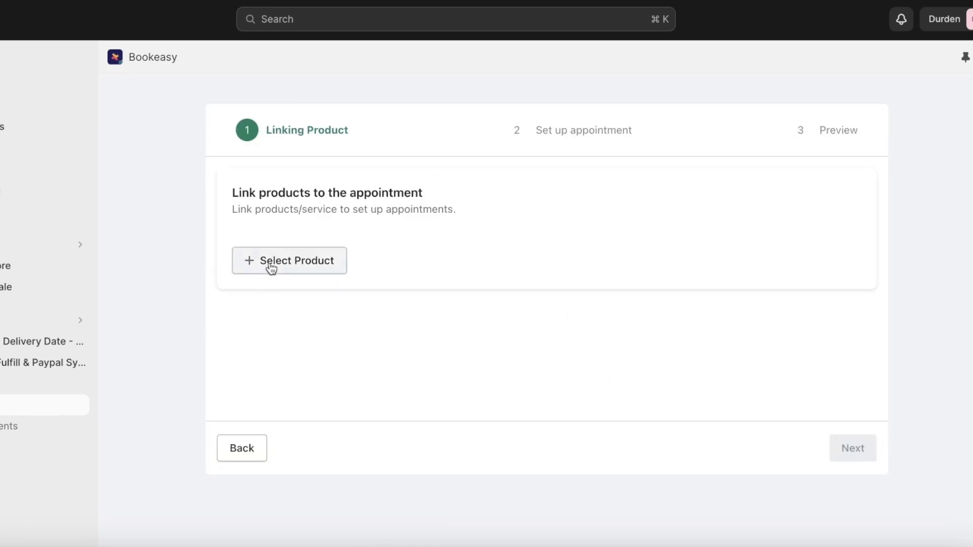
pyautogui.click(271, 266)
pyautogui.click(319, 306)
pyautogui.click(660, 508)
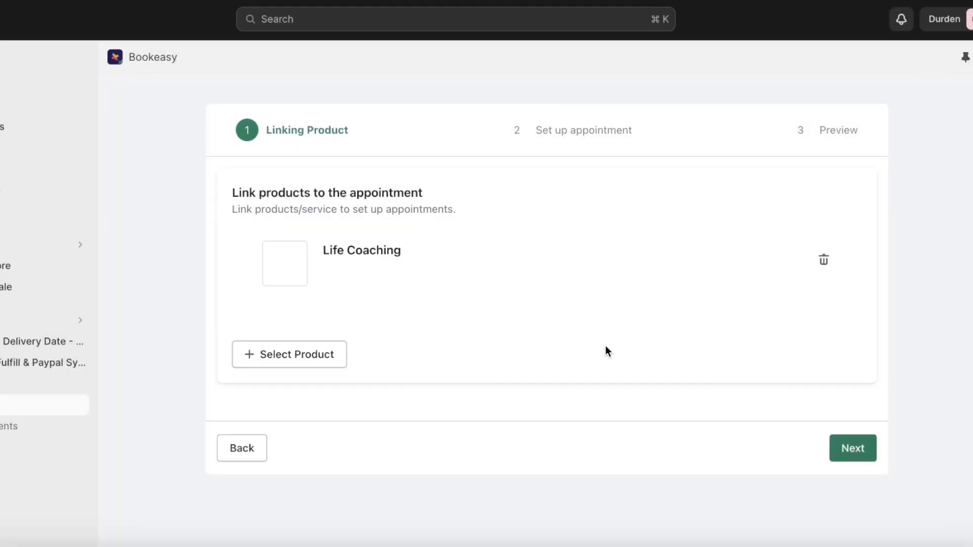
pyautogui.click(857, 449)
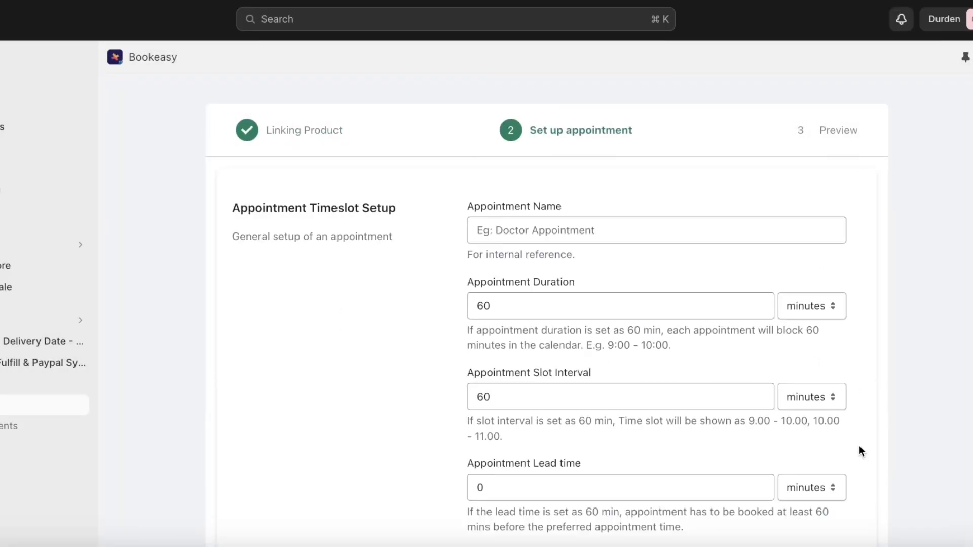
# Name the appointment "Life Coaching" in the timeslot setup.
pyautogui.click(643, 226)
pyautogui.click(631, 209)
pyautogui.click(620, 230)
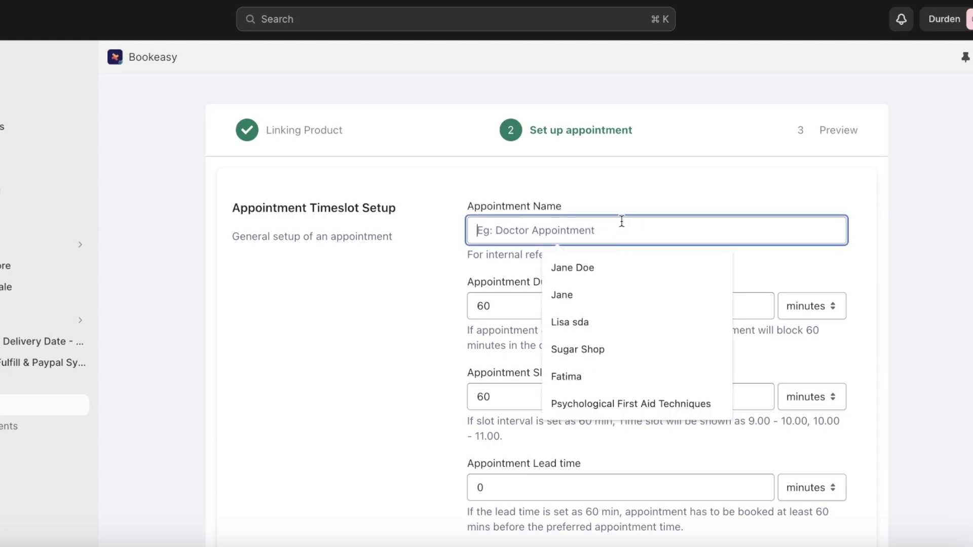
pyautogui.write('Life Coaching')
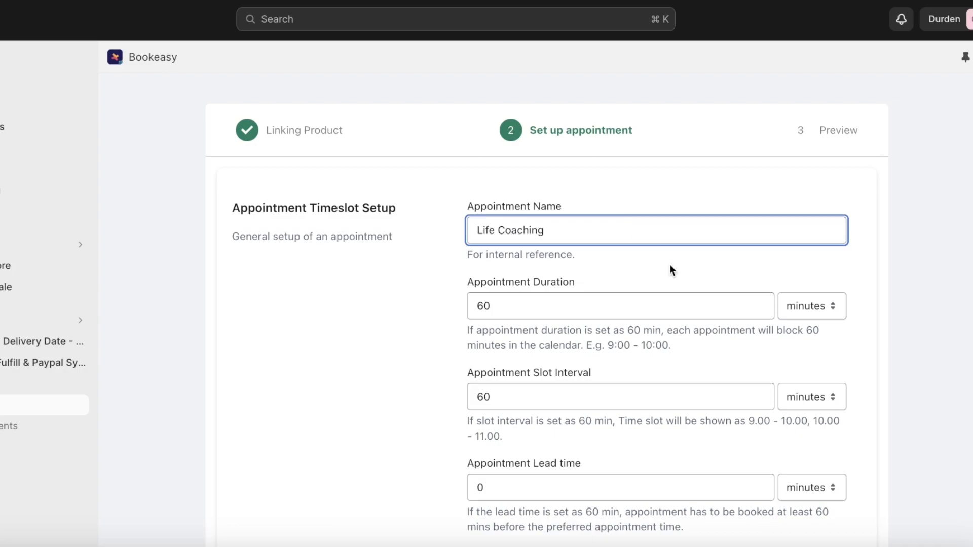
# Set the appointment duration to 1 hour.
pyautogui.click(657, 300)
pyautogui.scroll(-3, 657, 302)
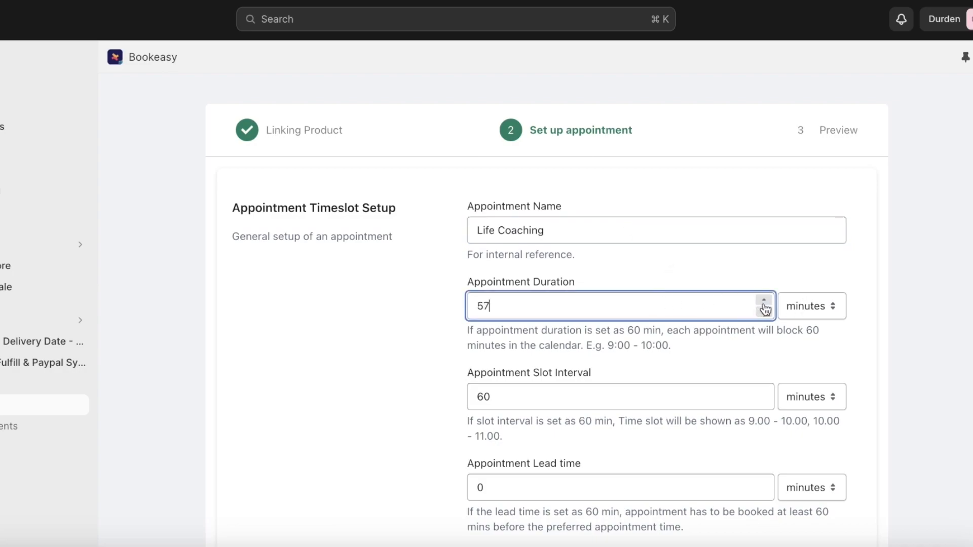
pyautogui.click(783, 306)
pyautogui.click(787, 322)
pyautogui.press('super+a')
pyautogui.write('1')
pyautogui.click(920, 223)
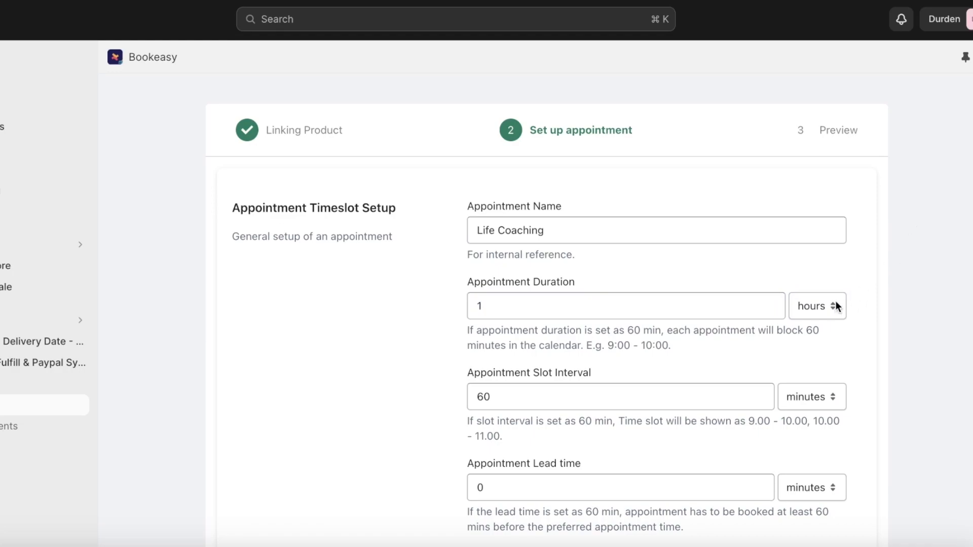
# Set the appointment duration to 90 minutes.
pyautogui.click(836, 302)
pyautogui.click(823, 288)
pyautogui.click(711, 297)
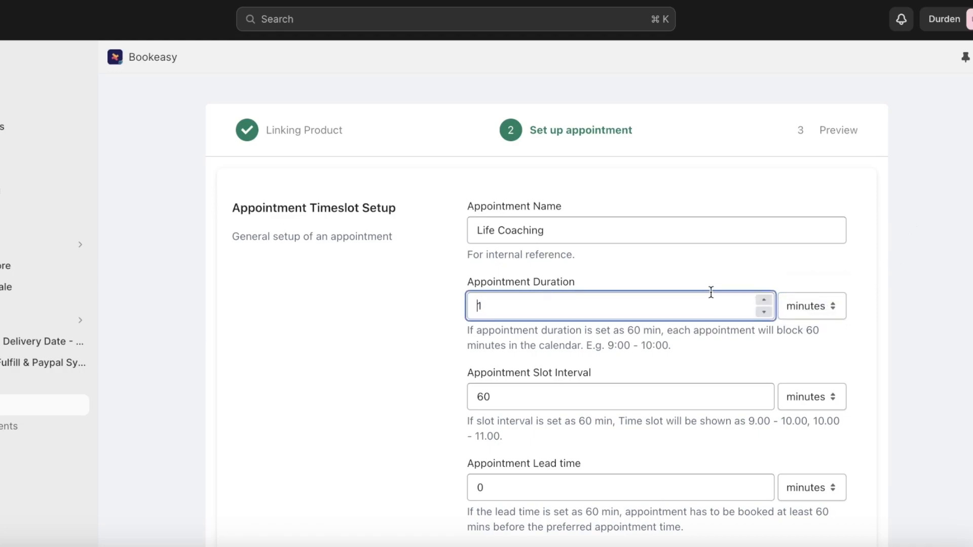
pyautogui.click(689, 299)
pyautogui.press('BackSpace')
pyautogui.write('90')
pyautogui.click(893, 336)
# Set the appointment slot interval to 15 minutes.
pyautogui.scroll(-2, 893, 337)
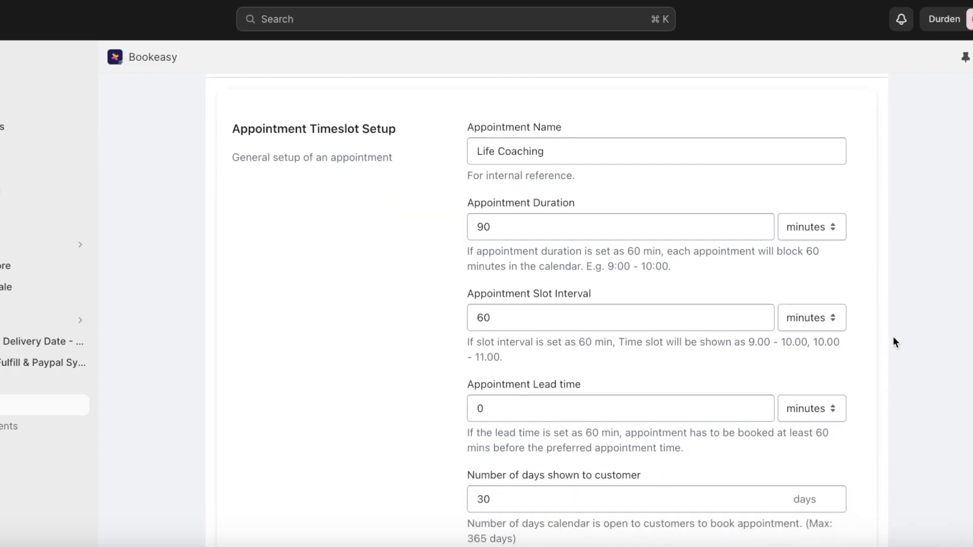
pyautogui.scroll(-1, 893, 338)
pyautogui.click(520, 286)
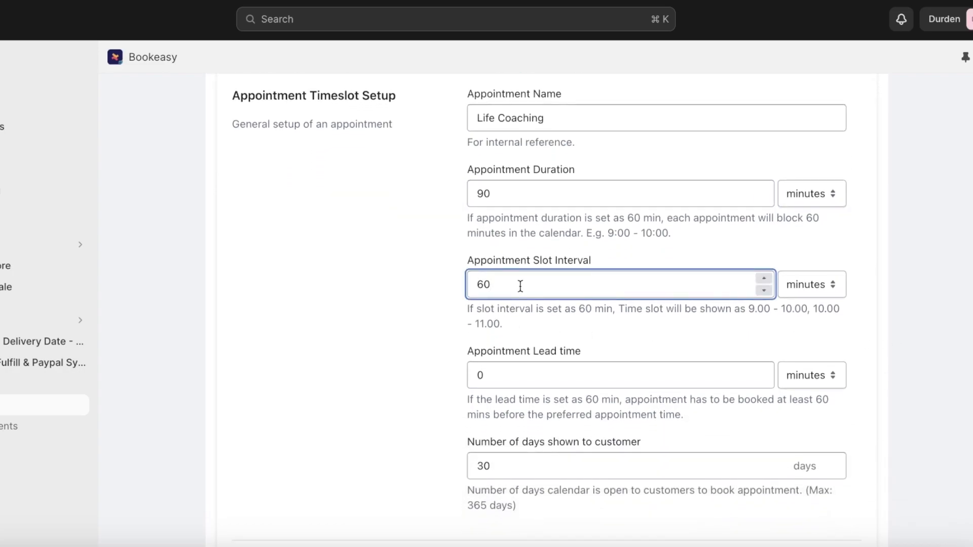
pyautogui.doubleClick(488, 282)
pyautogui.write('15')
pyautogui.click(364, 297)
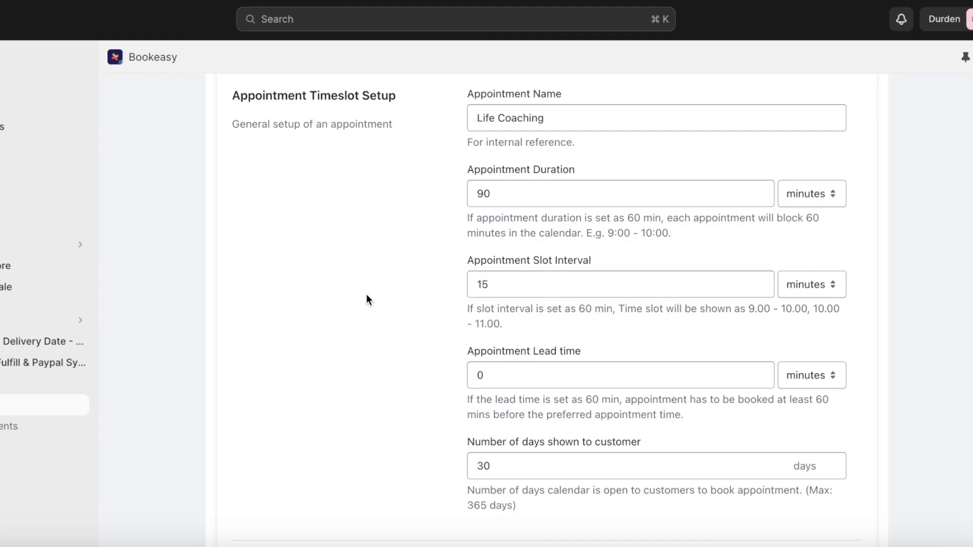
# Set the appointment slot interval to 90 minutes.
pyautogui.click(564, 280)
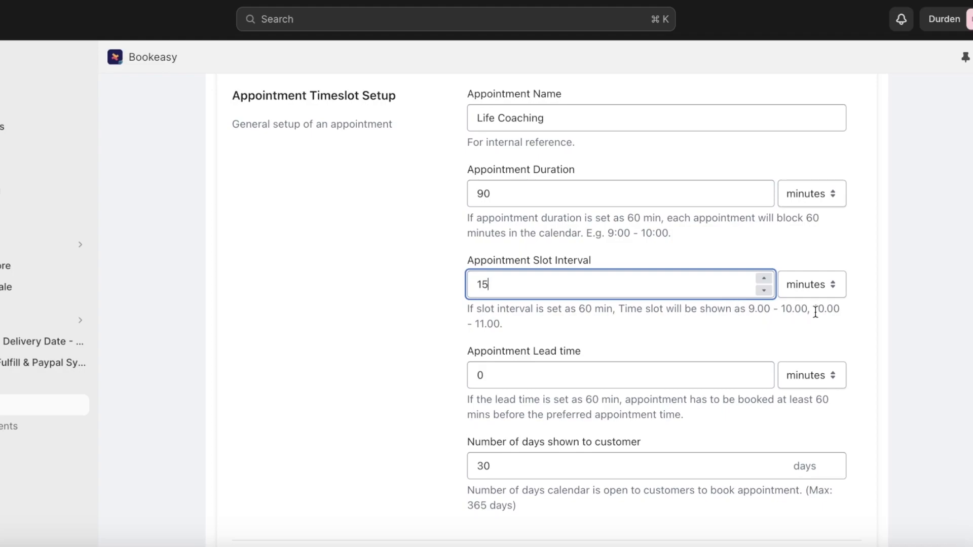
pyautogui.doubleClick(606, 281)
pyautogui.write('90')
pyautogui.click(552, 248)
# Set the appointment slot interval to 30 minutes.
pyautogui.scroll(-1, 550, 245)
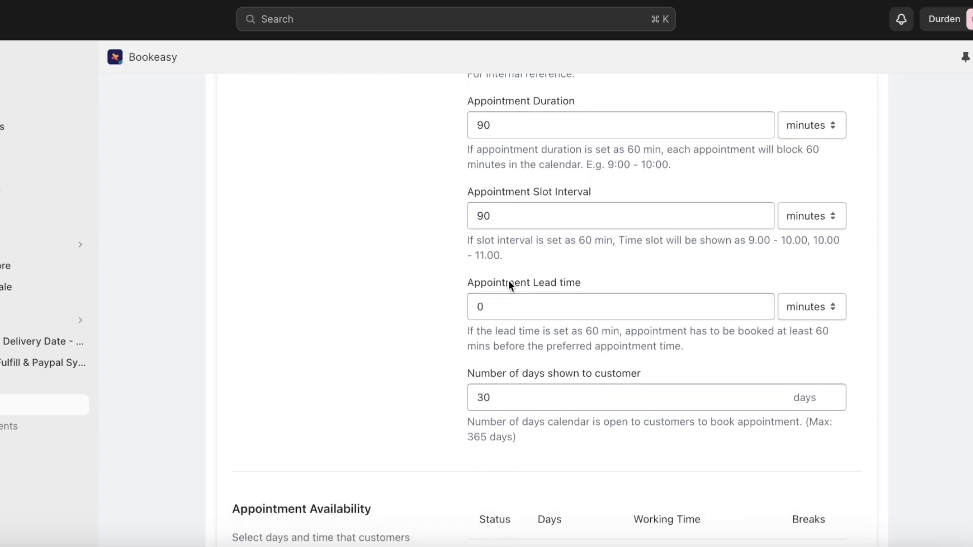
pyautogui.click(529, 209)
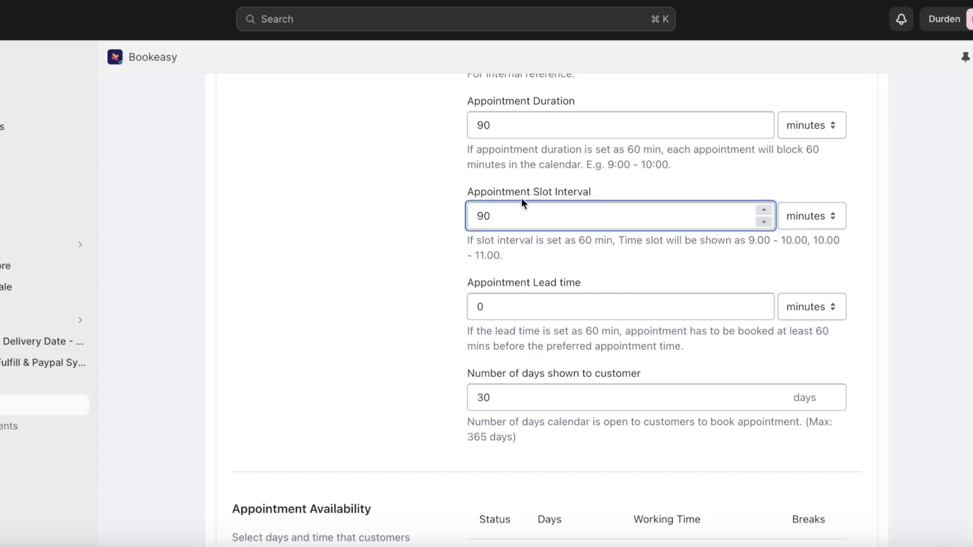
pyautogui.doubleClick(515, 224)
pyautogui.write('20')
pyautogui.press('BackSpace')
pyautogui.press('BackSpace')
pyautogui.write('30')
# Set the appointment lead time to 1 day.
pyautogui.click(498, 313)
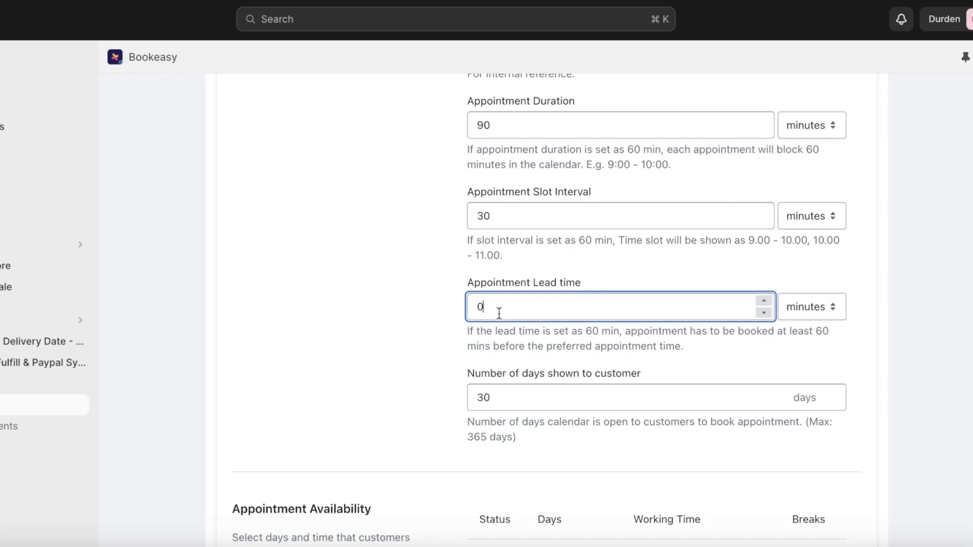
pyautogui.press('BackSpace')
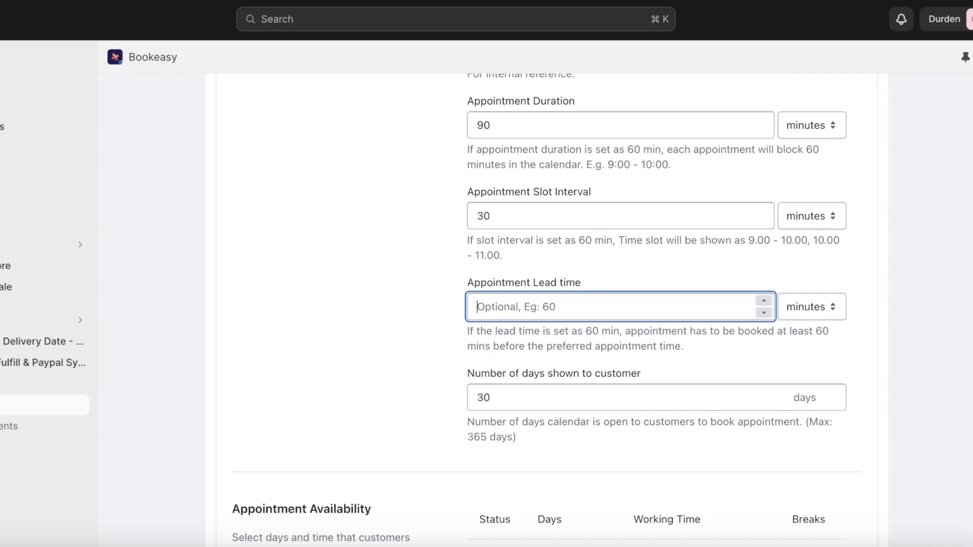
pyautogui.click(811, 307)
pyautogui.click(806, 328)
pyautogui.click(741, 315)
pyautogui.write('1')
pyautogui.click(617, 277)
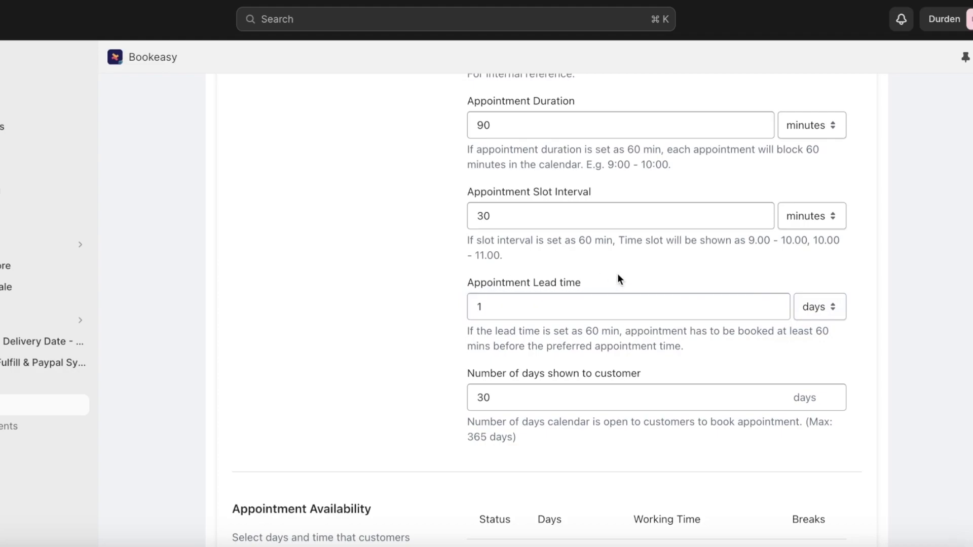
# Switch the appointment lead time's unit to minutes and choose days again.
pyautogui.click(795, 304)
pyautogui.click(779, 318)
pyautogui.click(799, 306)
pyautogui.click(803, 324)
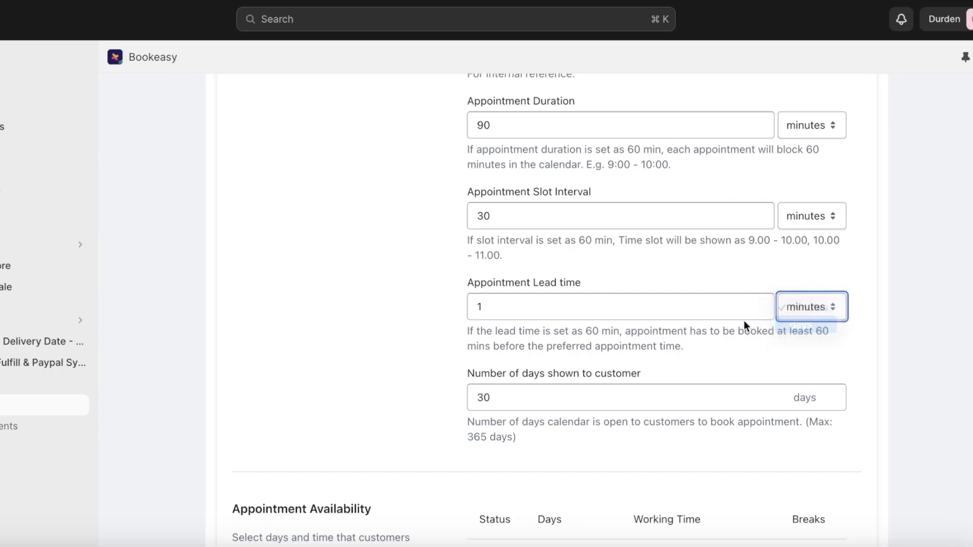
# Set the number of days shown to the customer to 26.
pyautogui.scroll(-3, 737, 279)
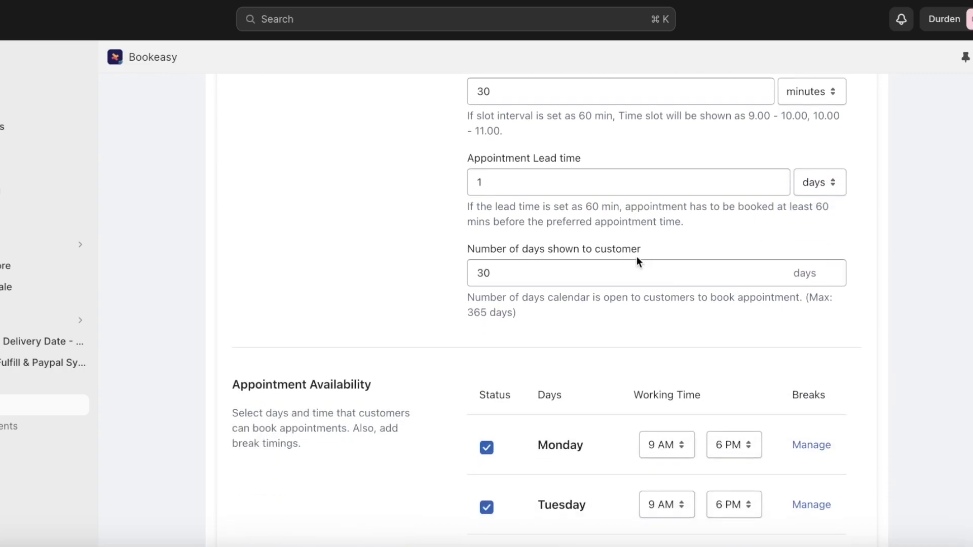
pyautogui.click(517, 276)
pyautogui.press('super+a')
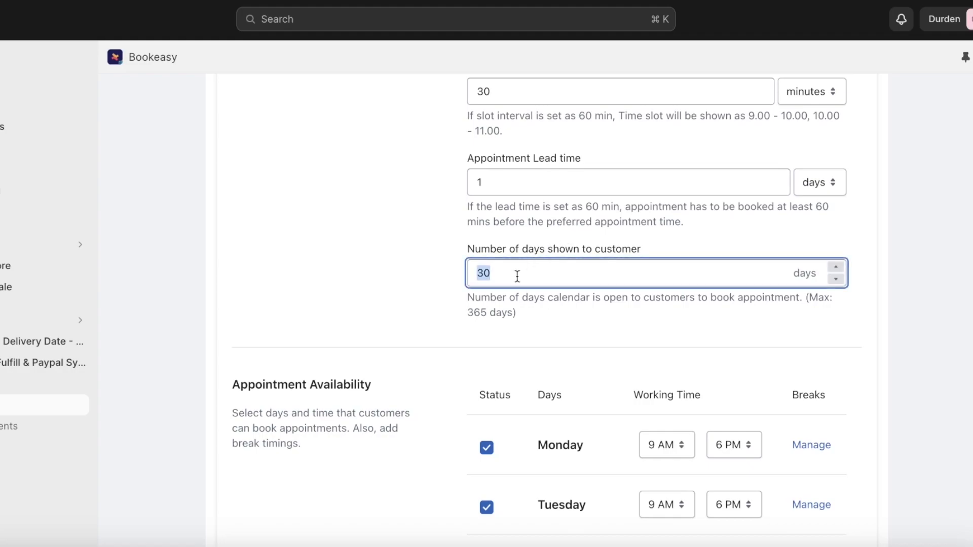
pyautogui.write('26')
pyautogui.moveTo(617, 221); pyautogui.dragTo(588, 241)
pyautogui.click(574, 216)
# Set the end of working time for Monday, Tuesday and Wednesday to 5 PM in the appointment availability.
pyautogui.scroll(-6, 558, 299)
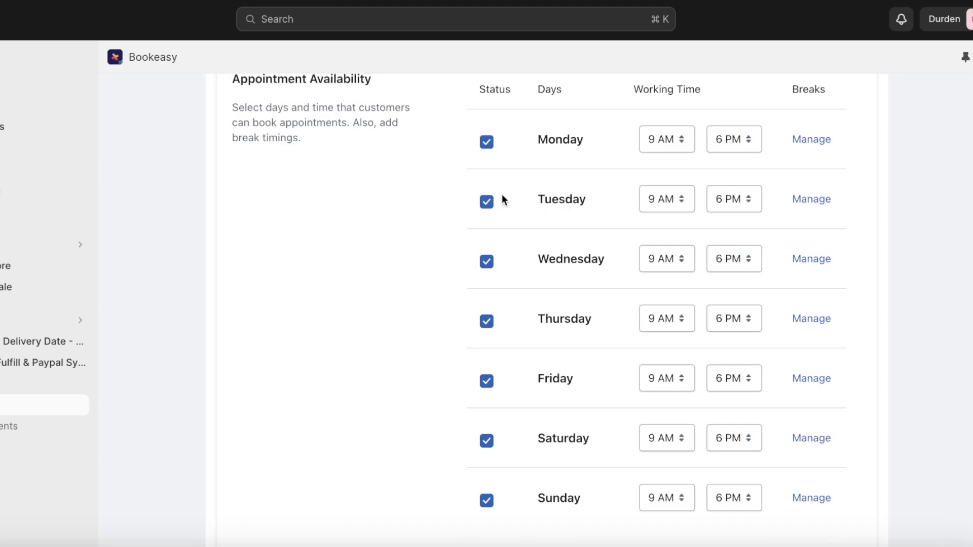
pyautogui.scroll(-1, 532, 185)
pyautogui.scroll(3, 526, 190)
pyautogui.scroll(-3, 838, 223)
pyautogui.scroll(1, 667, 135)
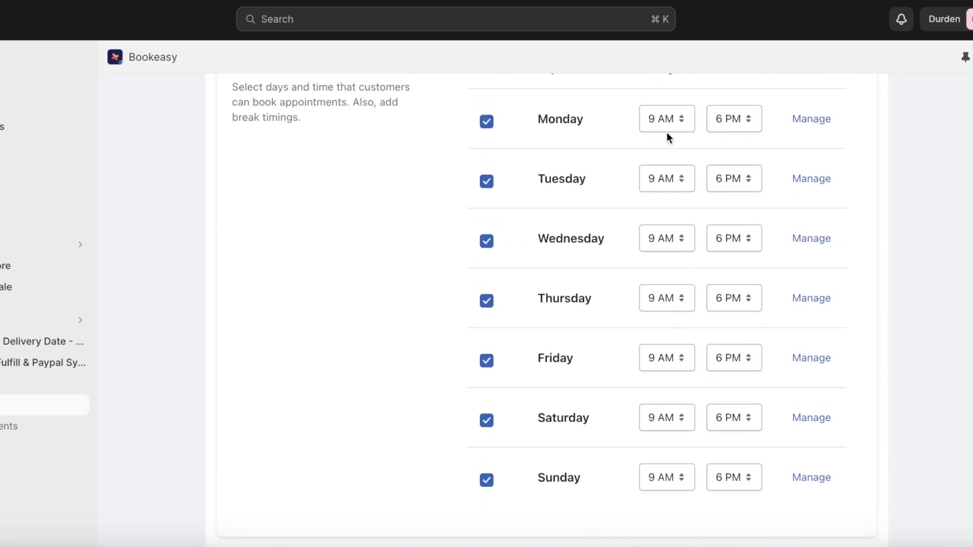
pyautogui.click(735, 126)
pyautogui.click(726, 99)
pyautogui.click(752, 172)
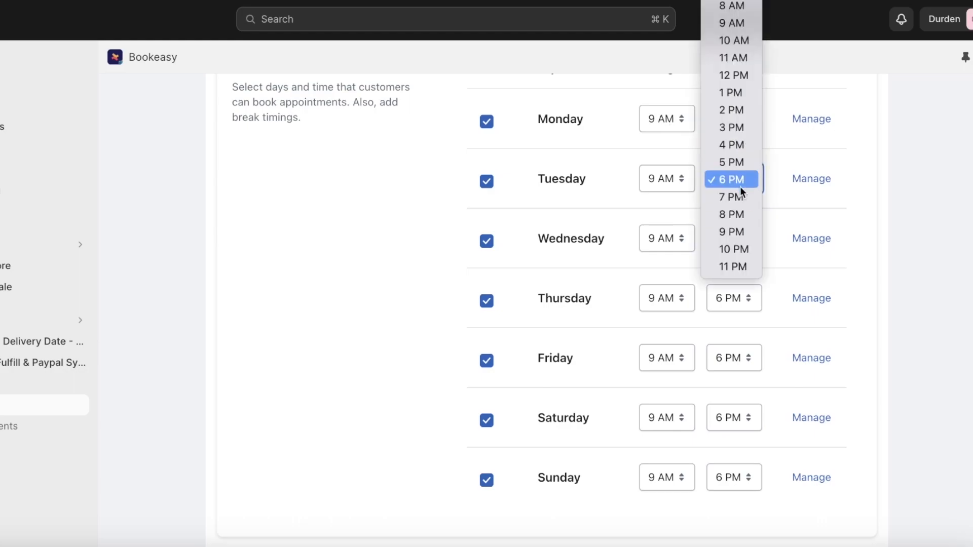
pyautogui.click(734, 161)
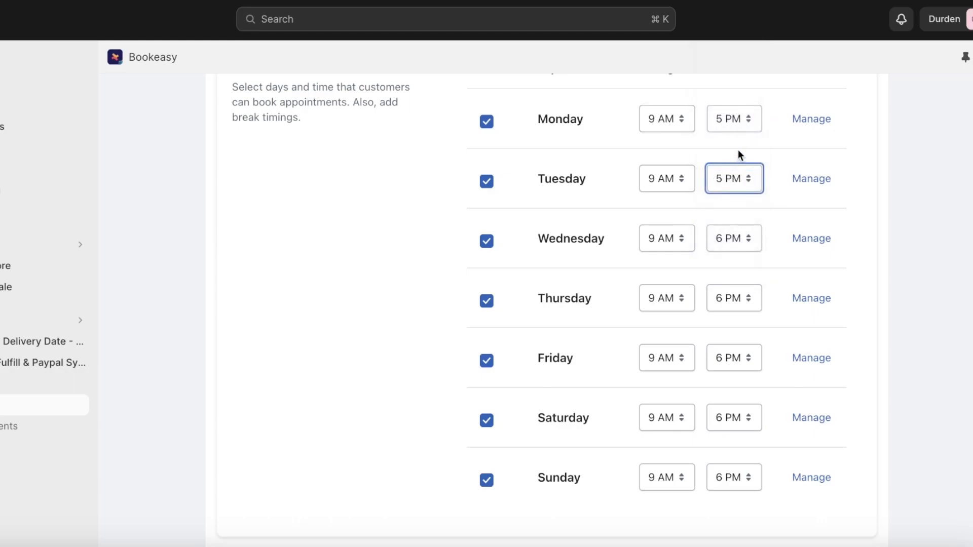
pyautogui.click(747, 237)
pyautogui.click(733, 222)
# Disable appointments on Saturday and Sunday, and set the end of working time for Thursday and Friday to 5 PM.
pyautogui.click(488, 478)
pyautogui.click(485, 421)
pyautogui.click(749, 361)
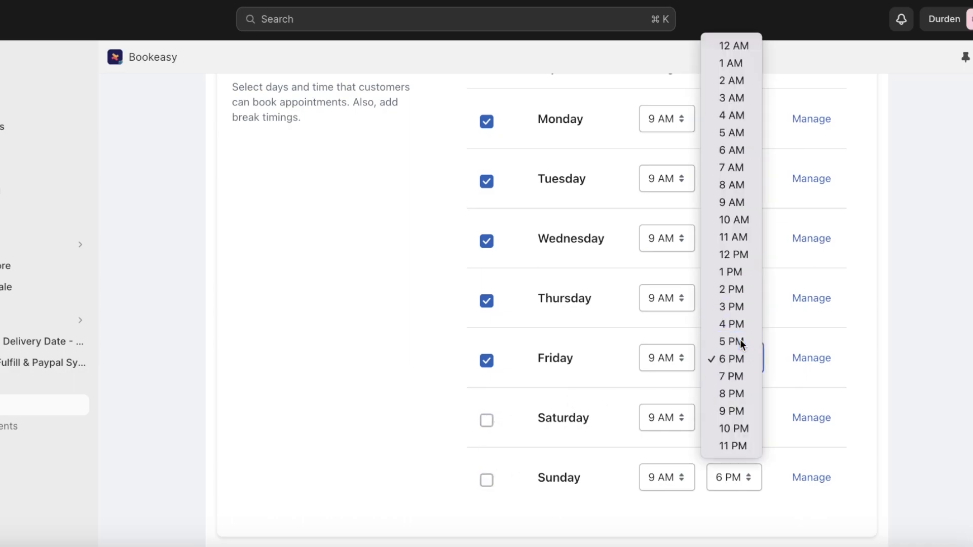
pyautogui.click(735, 341)
pyautogui.click(736, 297)
pyautogui.click(731, 281)
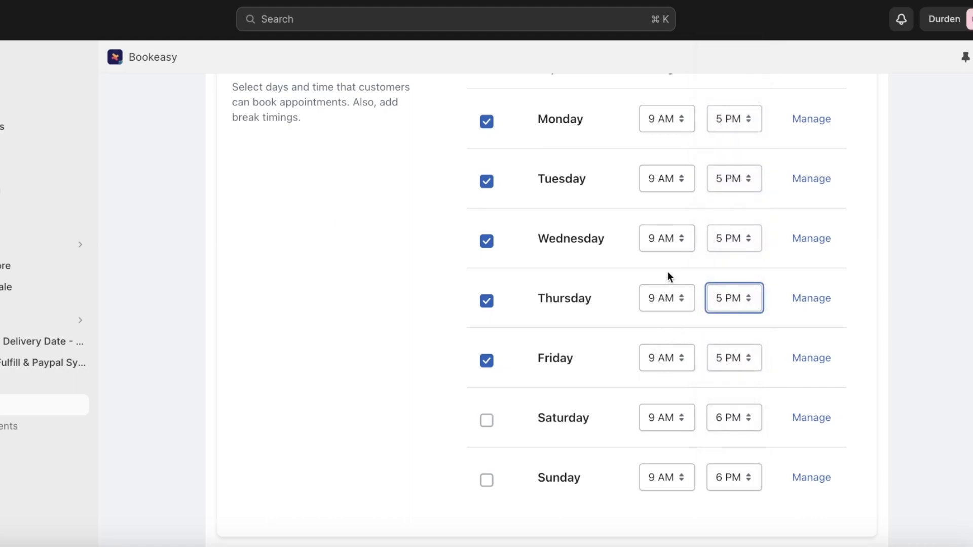
# Set Wednesday's working time to 8 AM to 4 PM.
pyautogui.click(666, 245)
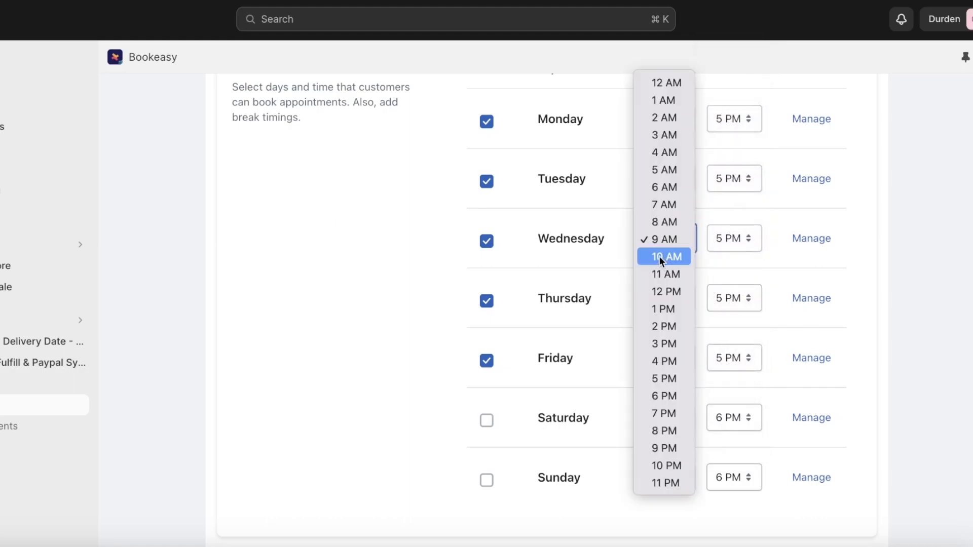
pyautogui.click(662, 224)
pyautogui.click(749, 241)
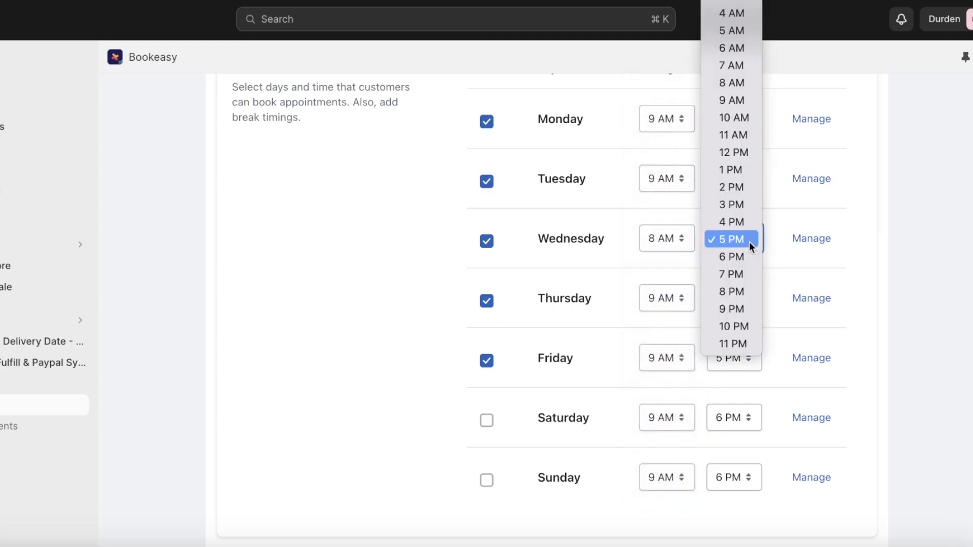
pyautogui.click(735, 216)
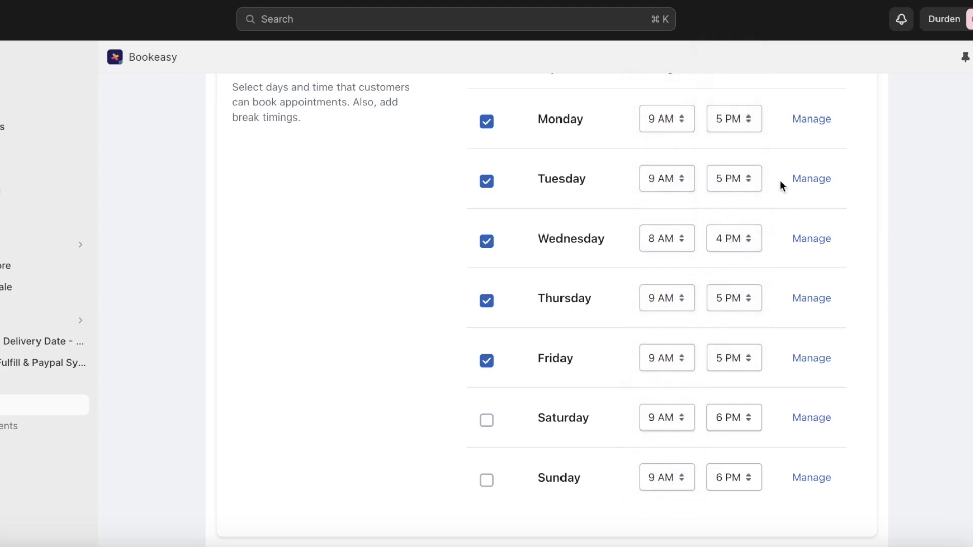
# Finish the appointment setup and view the linked Life Coaching product in the store.
pyautogui.scroll(-1, 716, 242)
pyautogui.click(841, 513)
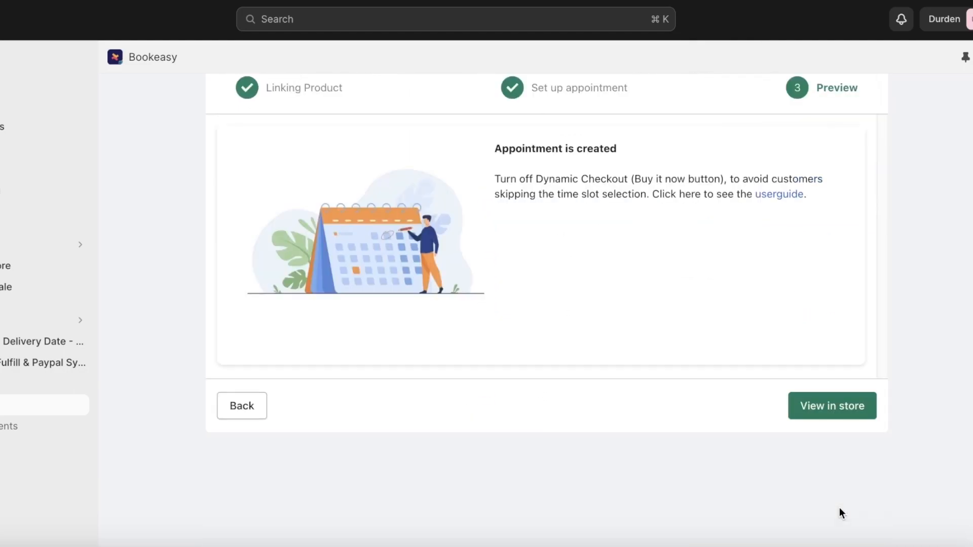
pyautogui.click(814, 401)
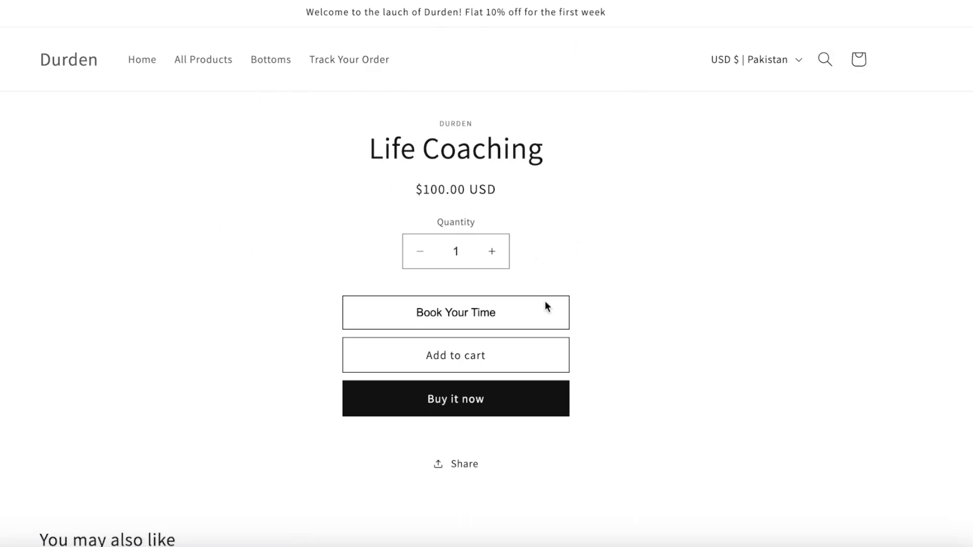
# Select the 2:00 PM - 3:30 PM slot on Thu, 9 Nov 2023 for Life Coaching and add the booking to the cart.
pyautogui.click(466, 310)
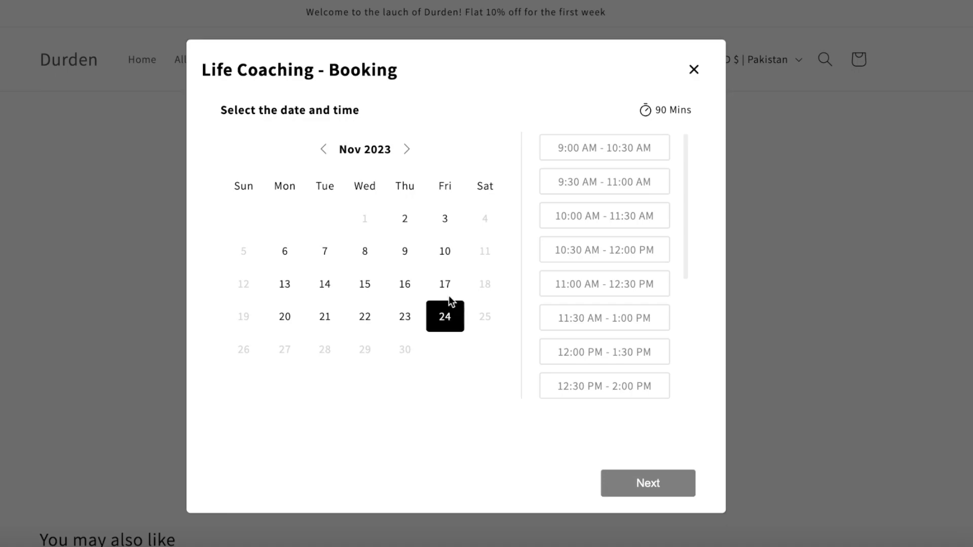
pyautogui.click(392, 258)
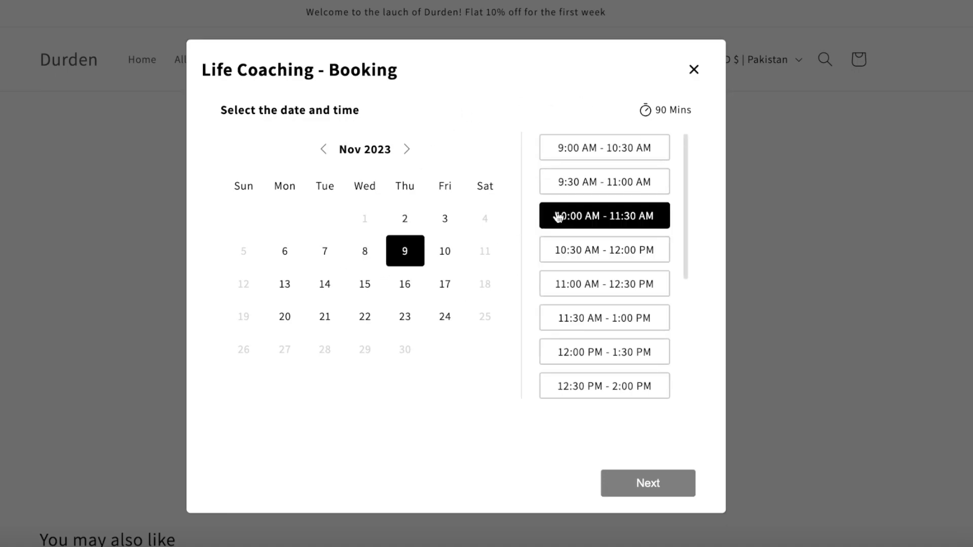
pyautogui.scroll(-4, 628, 263)
pyautogui.click(599, 281)
pyautogui.click(649, 483)
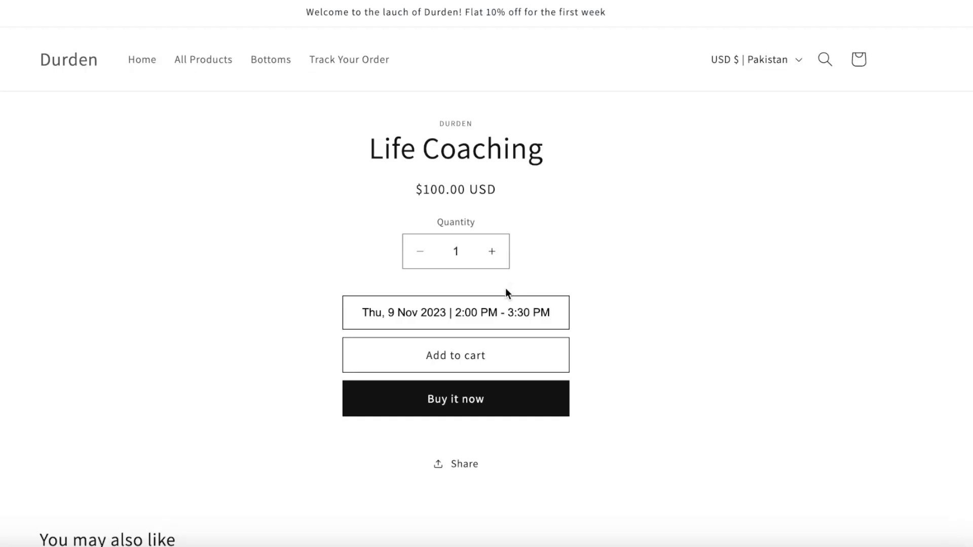
pyautogui.click(469, 361)
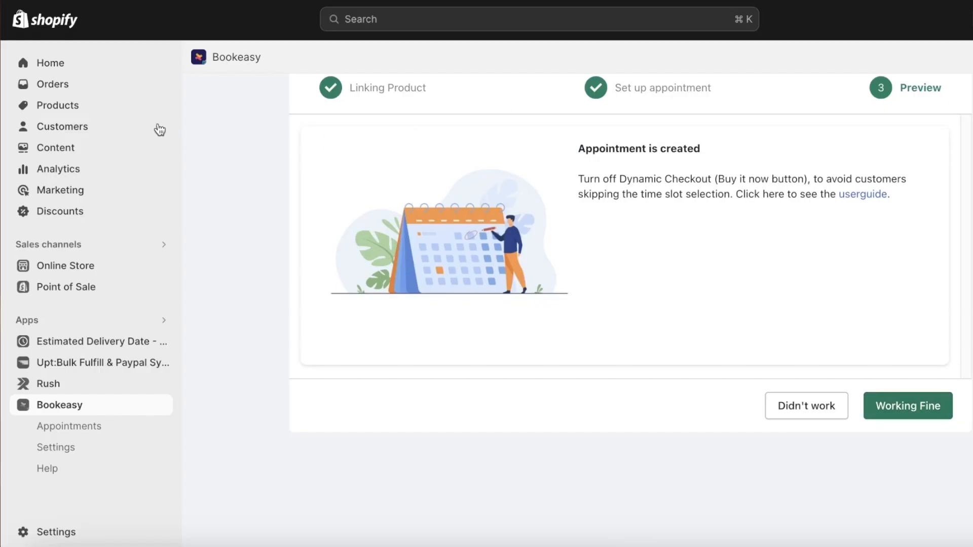
# Examine Bookeasy's General Setup settings, including the date and time formats, free appointment fields and reservation time.
pyautogui.click(41, 427)
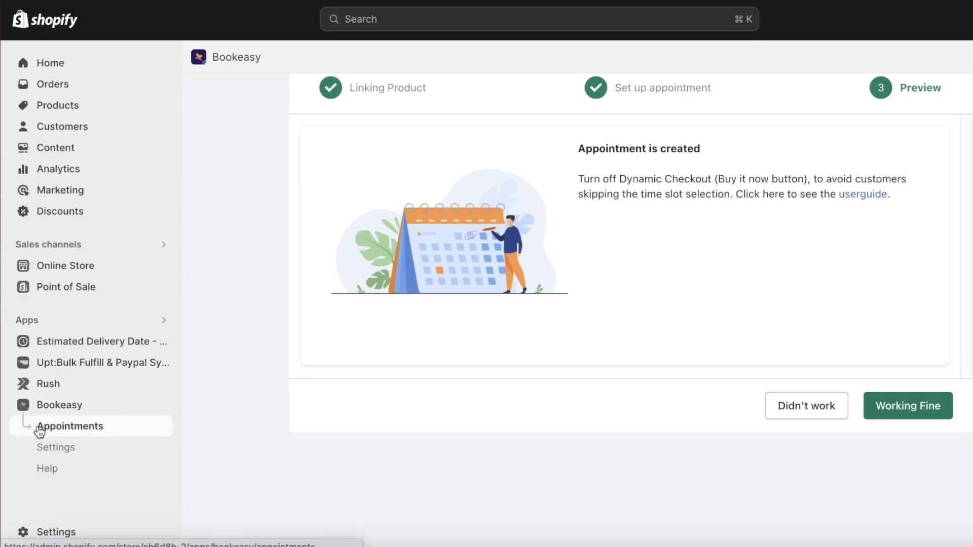
pyautogui.click(55, 452)
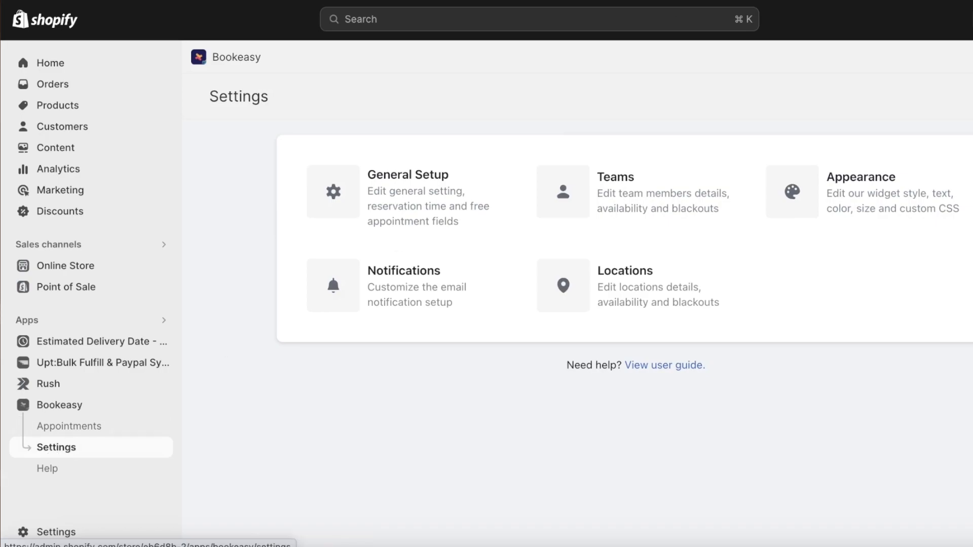
pyautogui.click(349, 200)
pyautogui.scroll(-10, 544, 167)
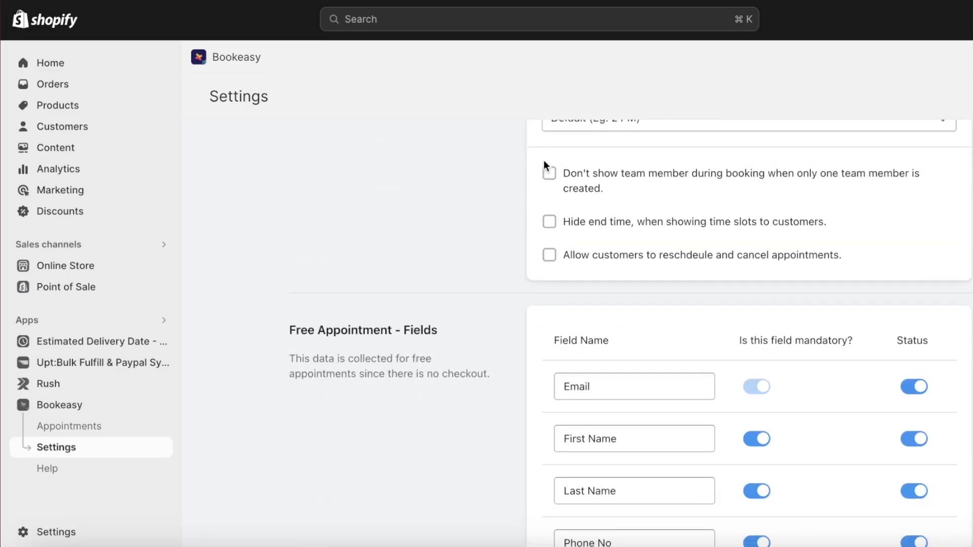
pyautogui.scroll(-2, 511, 223)
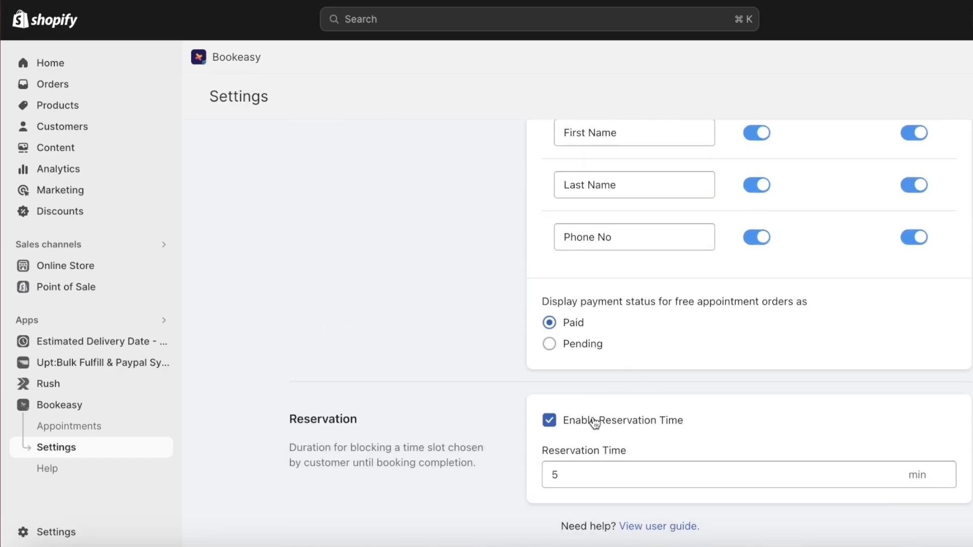
pyautogui.click(576, 484)
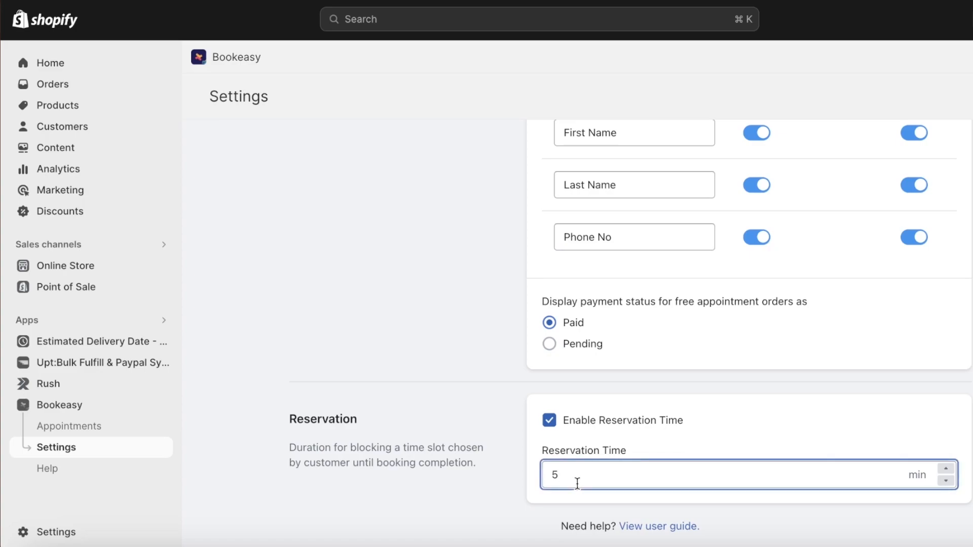
pyautogui.scroll(7, 403, 303)
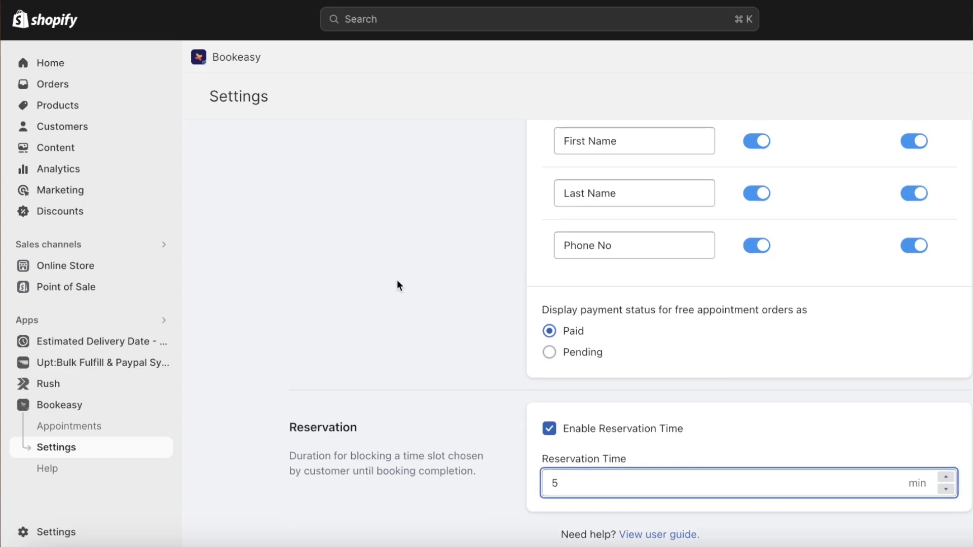
pyautogui.scroll(-1, 566, 244)
pyautogui.scroll(1, 564, 244)
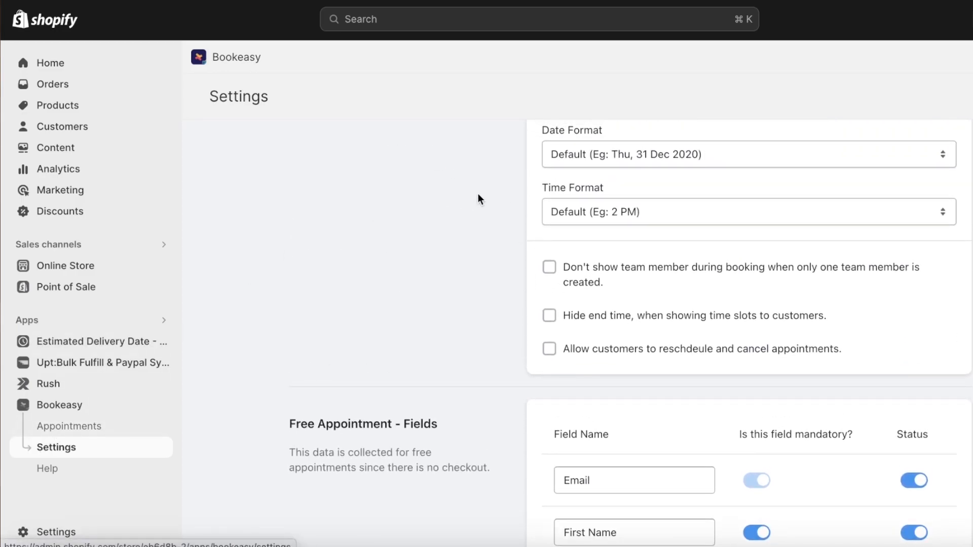
# Examine the new team member form in Bookeasy's Teams settings down to its blackout slots, and return to the Shopify home page.
pyautogui.click(61, 425)
pyautogui.click(60, 450)
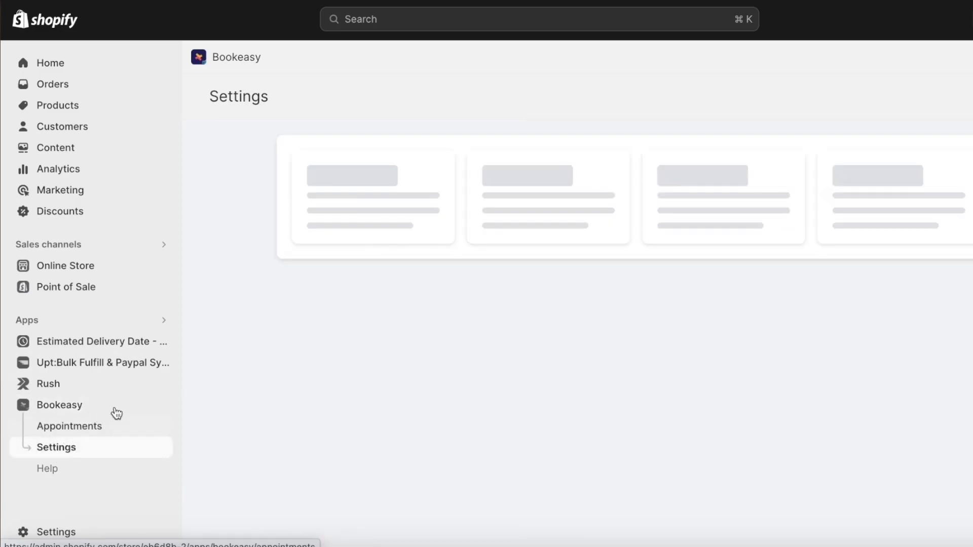
pyautogui.click(647, 178)
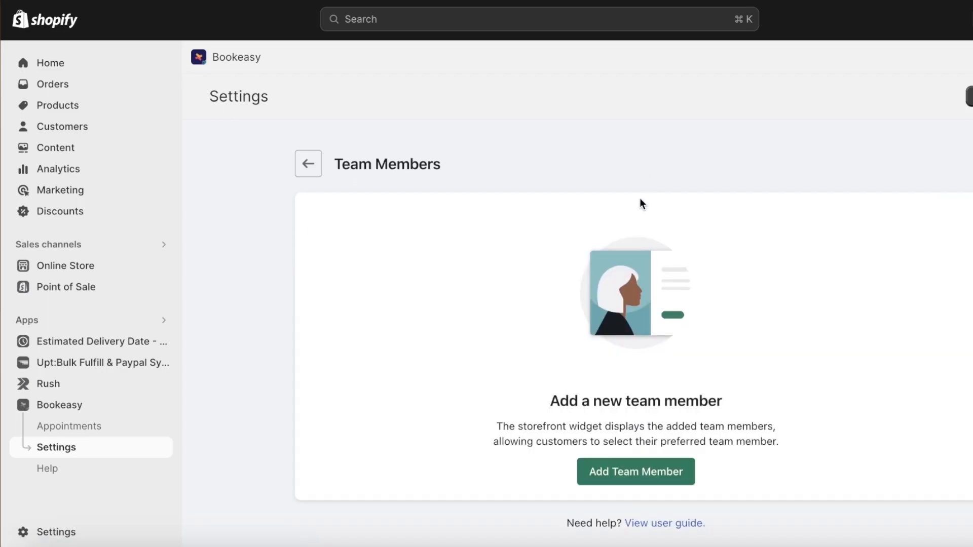
pyautogui.click(667, 472)
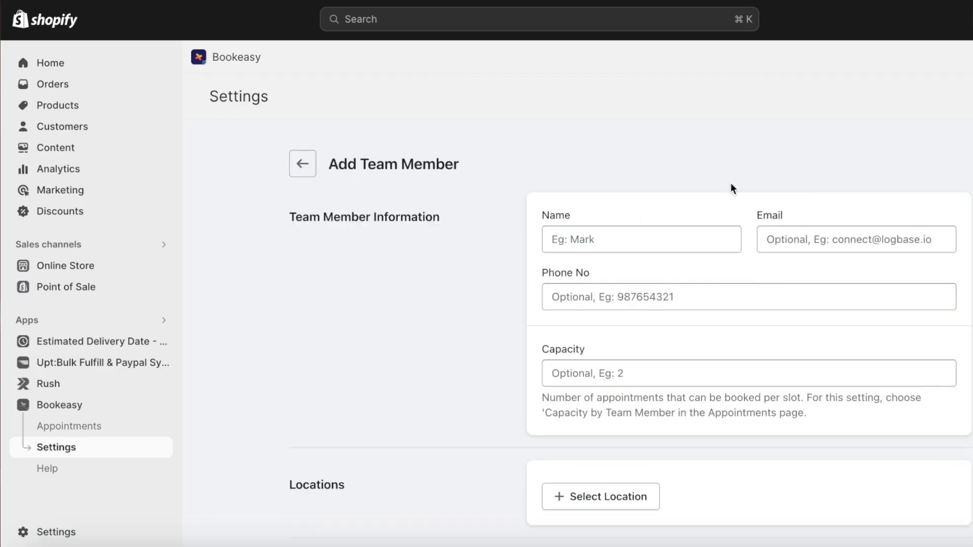
pyautogui.scroll(-5, 565, 270)
pyautogui.scroll(-10, 567, 269)
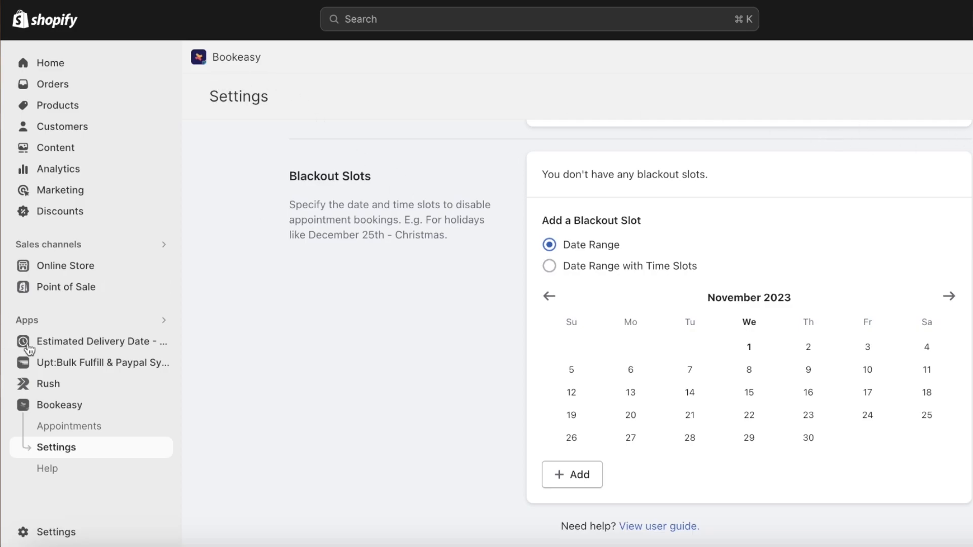
pyautogui.click(82, 70)
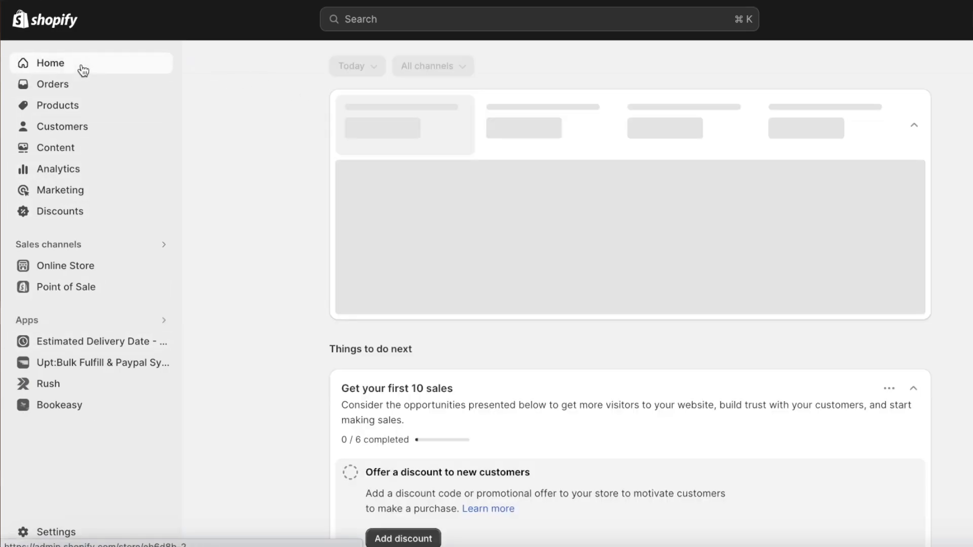